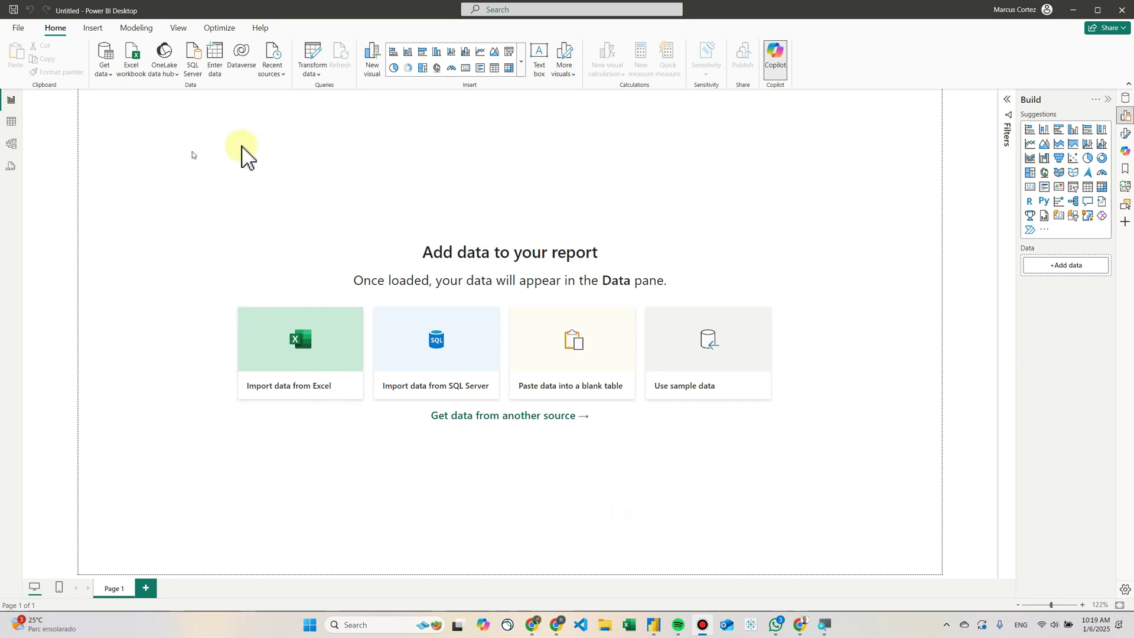
Step: Show the report's data fields, open the Power Query Editor and add a blank query
left_click(1126, 99)
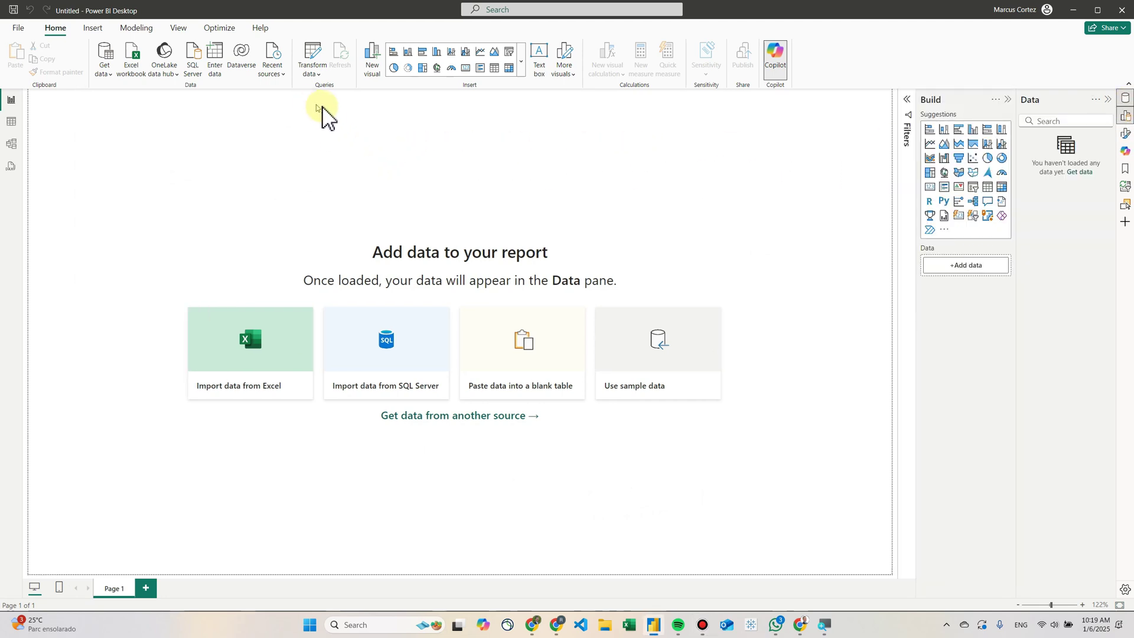
left_click(315, 62)
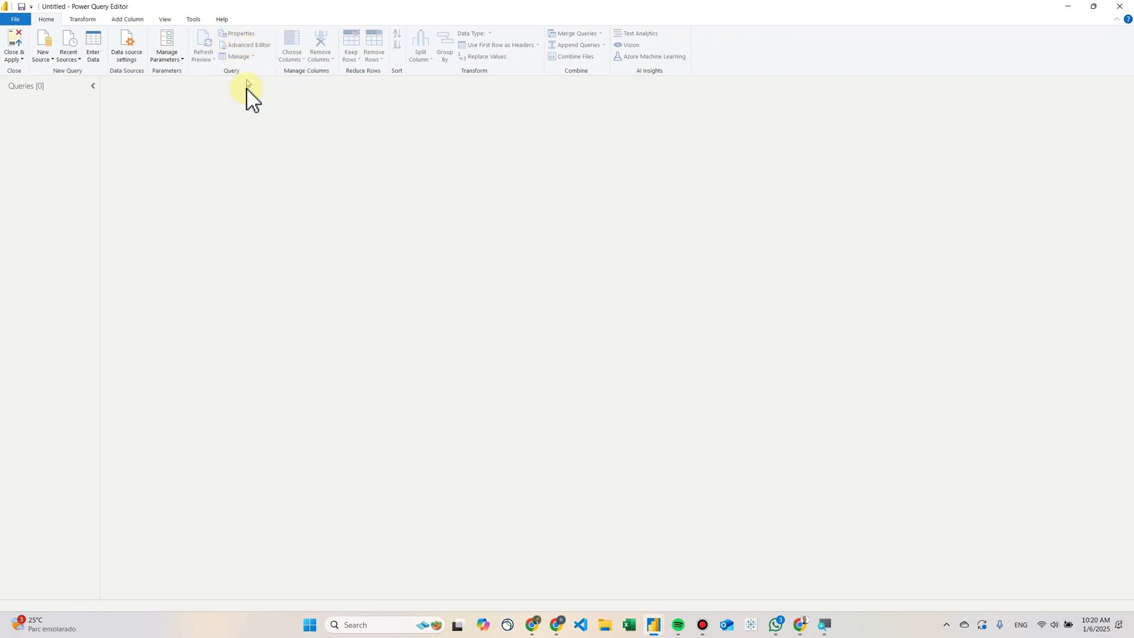
left_click(42, 58)
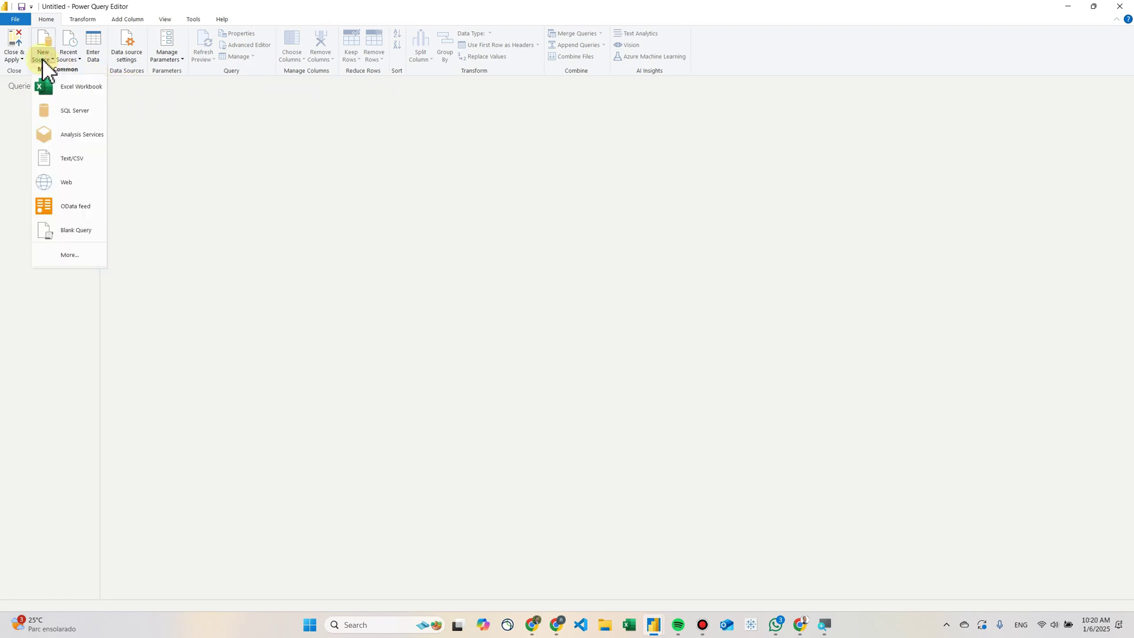
left_click(76, 231)
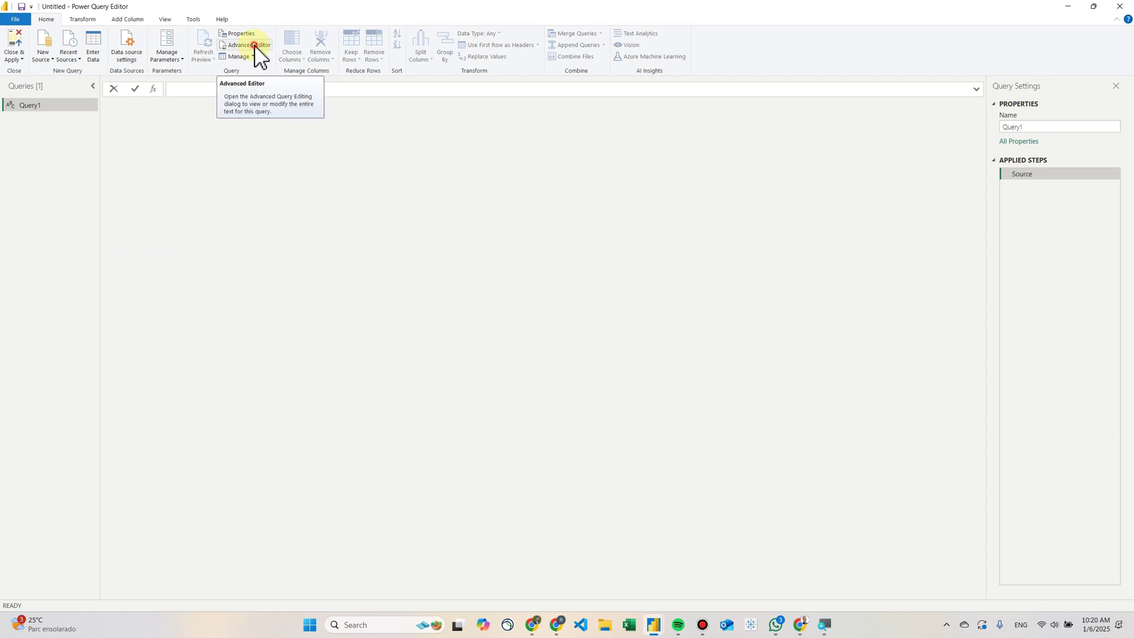
Step: Replace the blank query's code in the Advanced Editor with the copied M script for Yahoo Finance USDBRL rates and apply it
left_click(249, 46)
left_click(377, 167)
left_click_drag(379, 167, 322, 167)
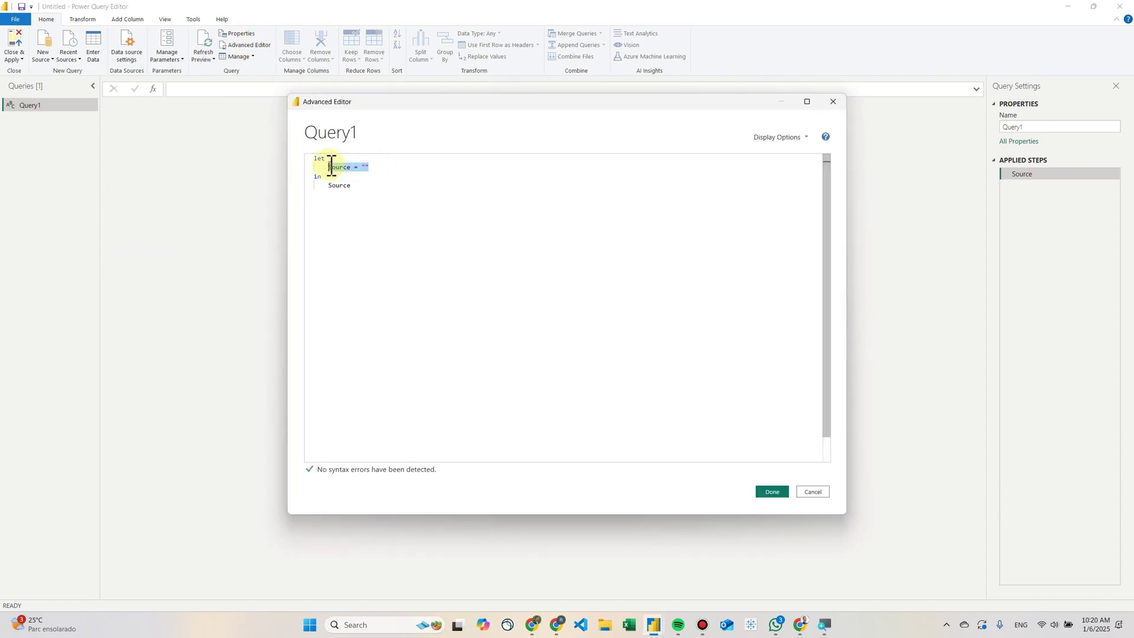
left_click(390, 188)
left_click_drag(391, 188, 294, 165)
key("BackSpace")
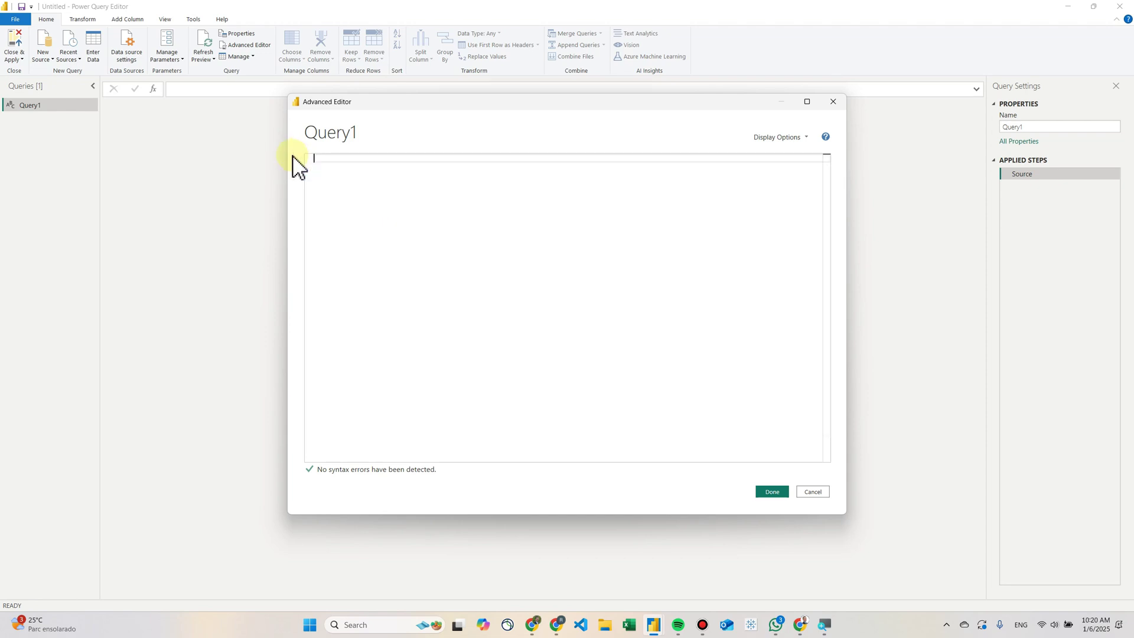
key("ctrl+v")
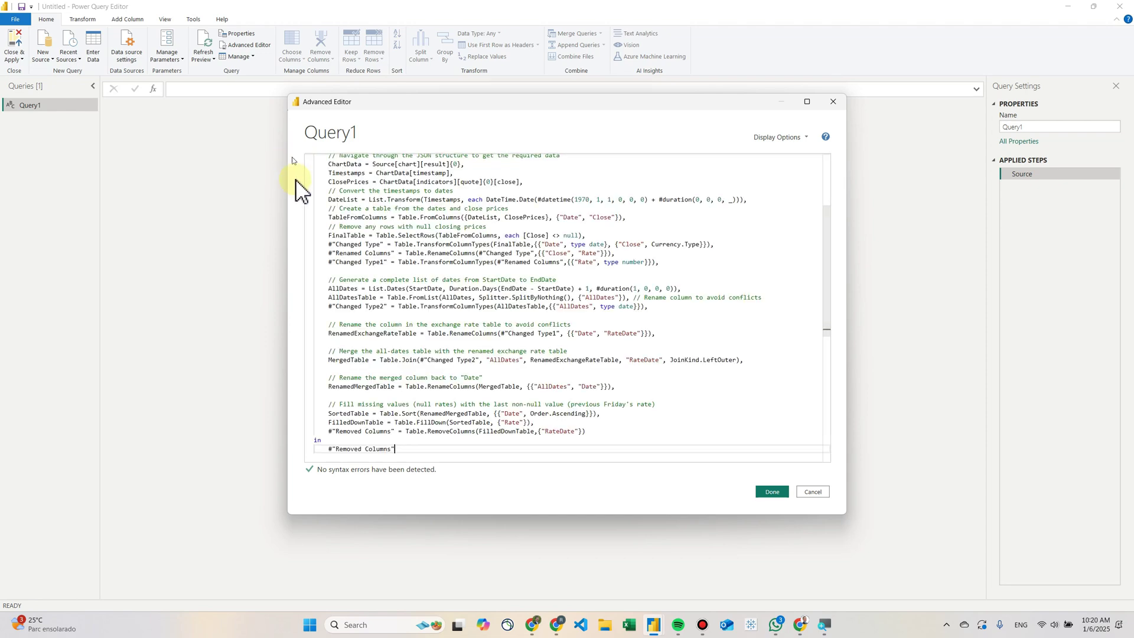
scroll(553, 359, "up", 3)
scroll(552, 358, "up", 1)
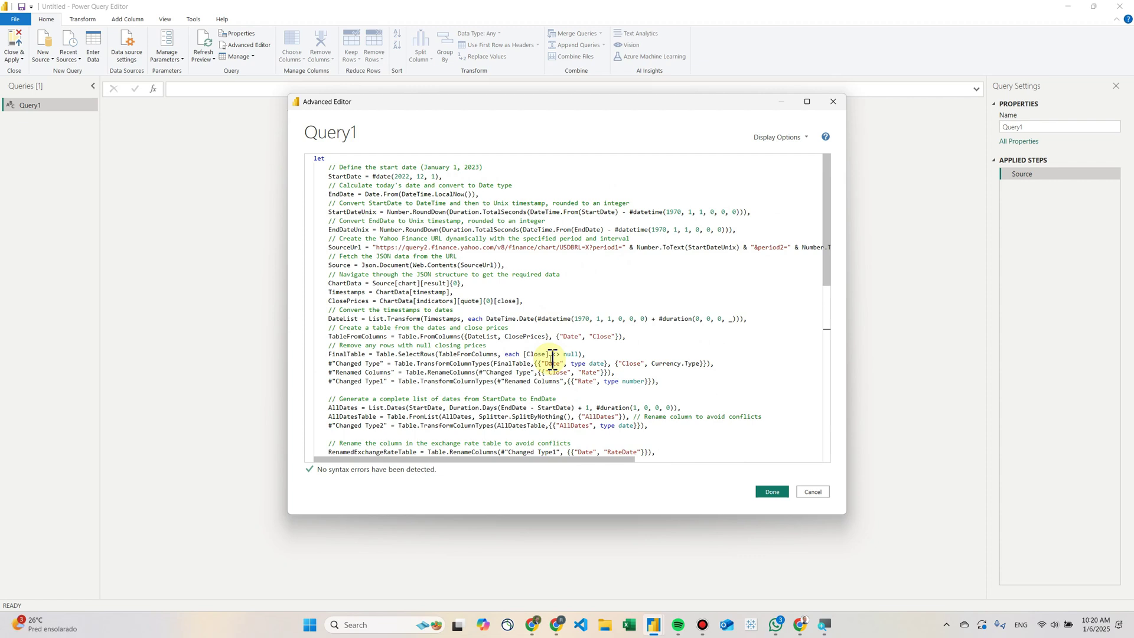
left_click(774, 492)
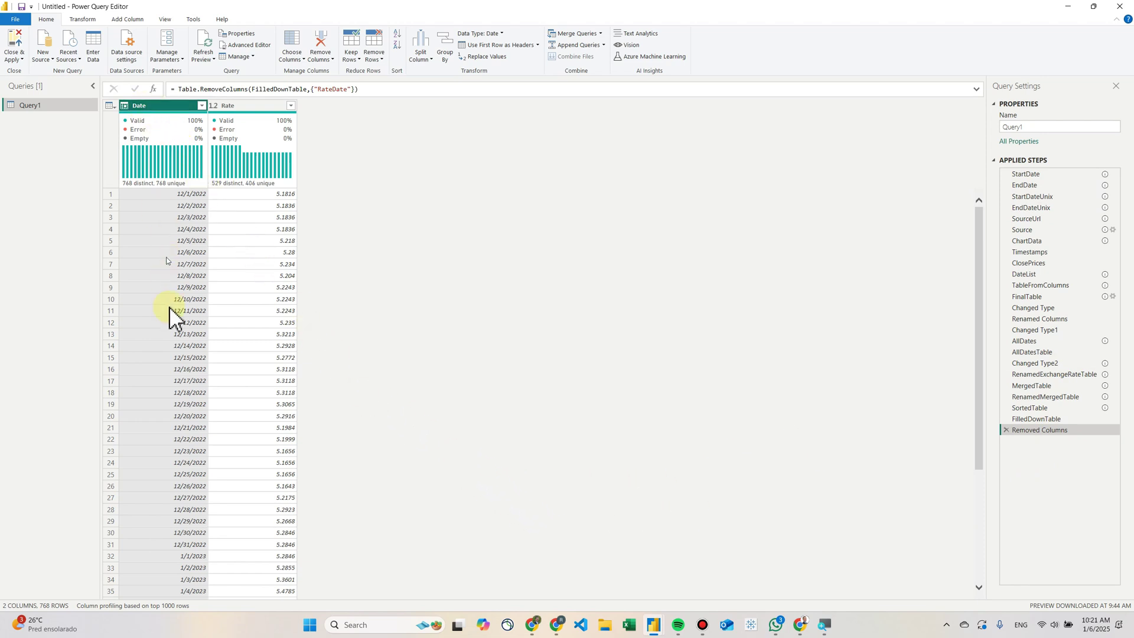
Step: Close Power Query, apply the changes to load Query1 into the model, and expand the table's fields
left_click(243, 147)
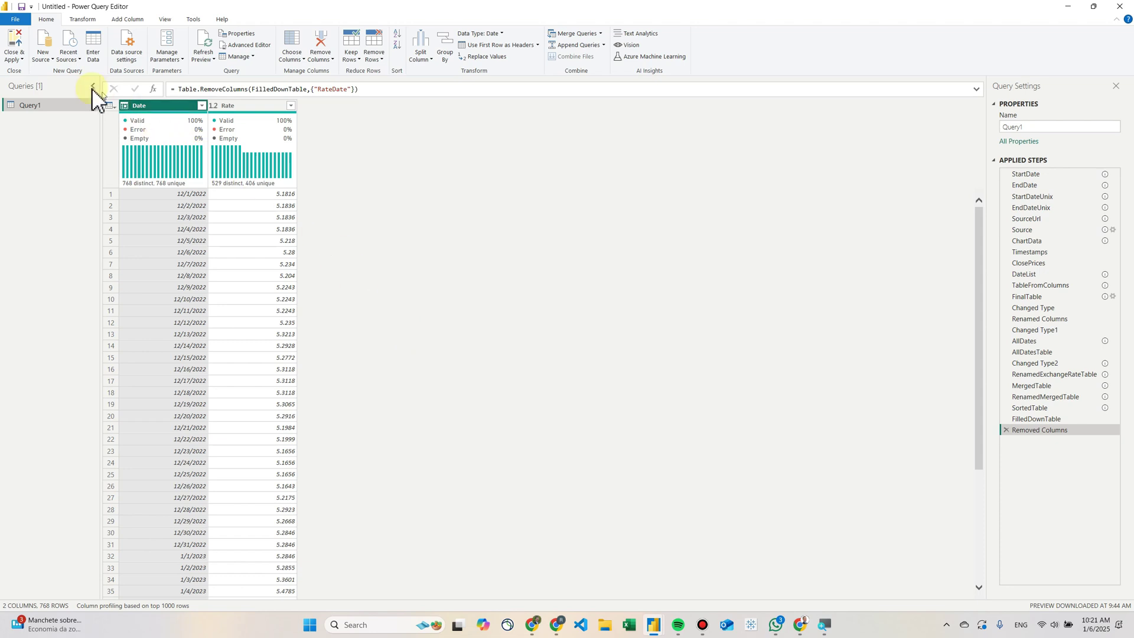
left_click(14, 47)
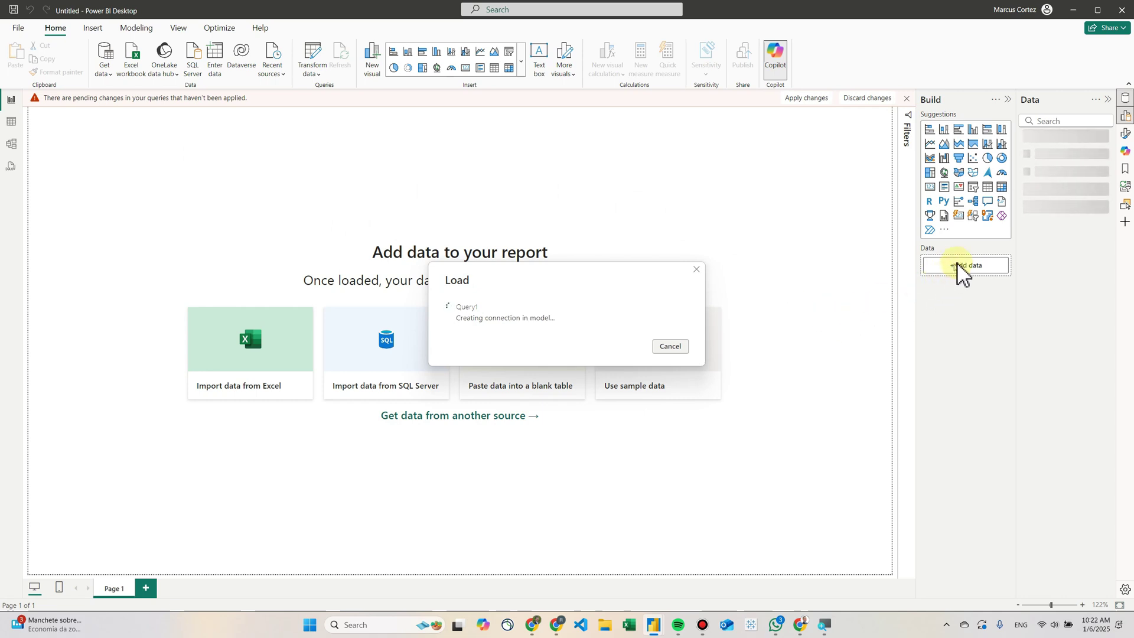
left_click(1030, 141)
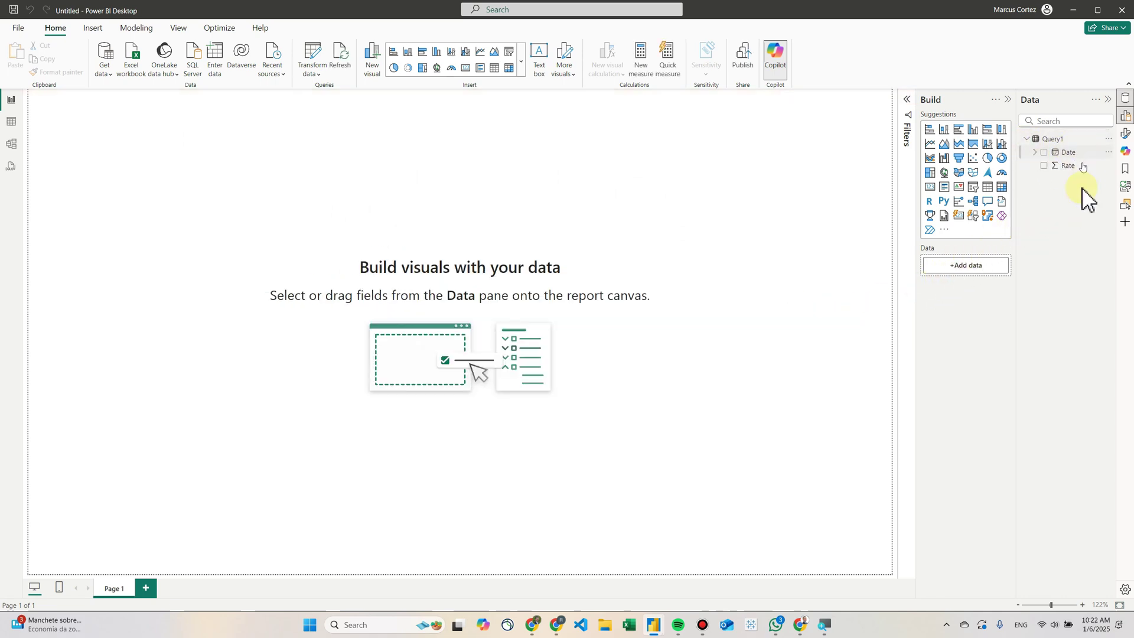
Step: Create a line chart of Rate by the plain Date field instead of the date hierarchy, and enlarge it across the report page
left_click_drag(1071, 154, 509, 204)
left_click(1001, 292)
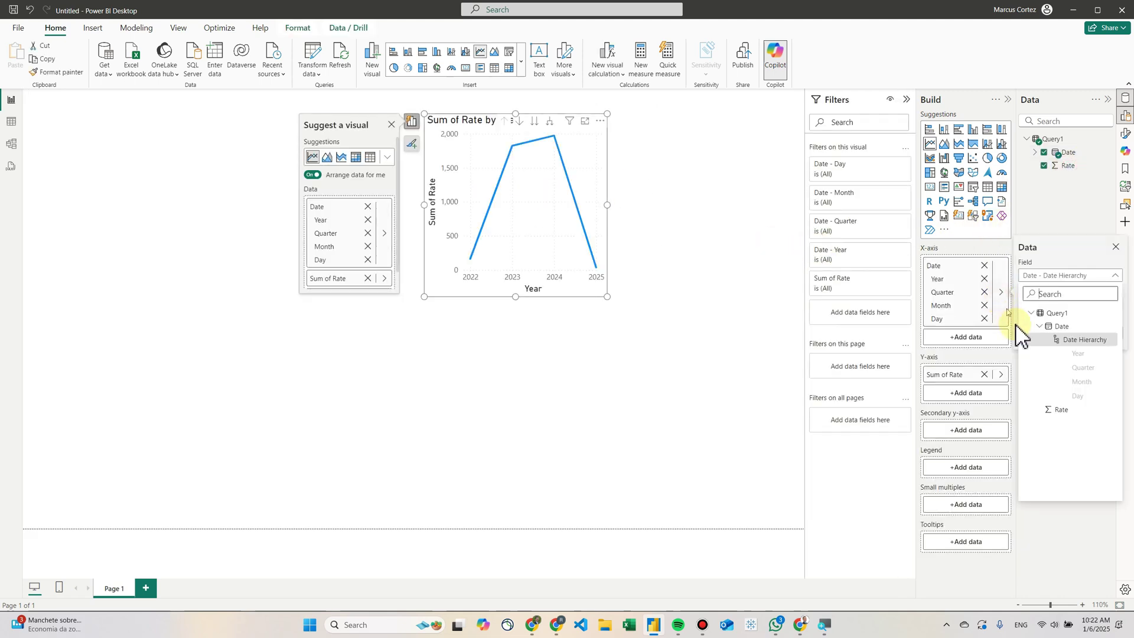
left_click(1049, 282)
left_click(1060, 335)
left_click(1051, 370)
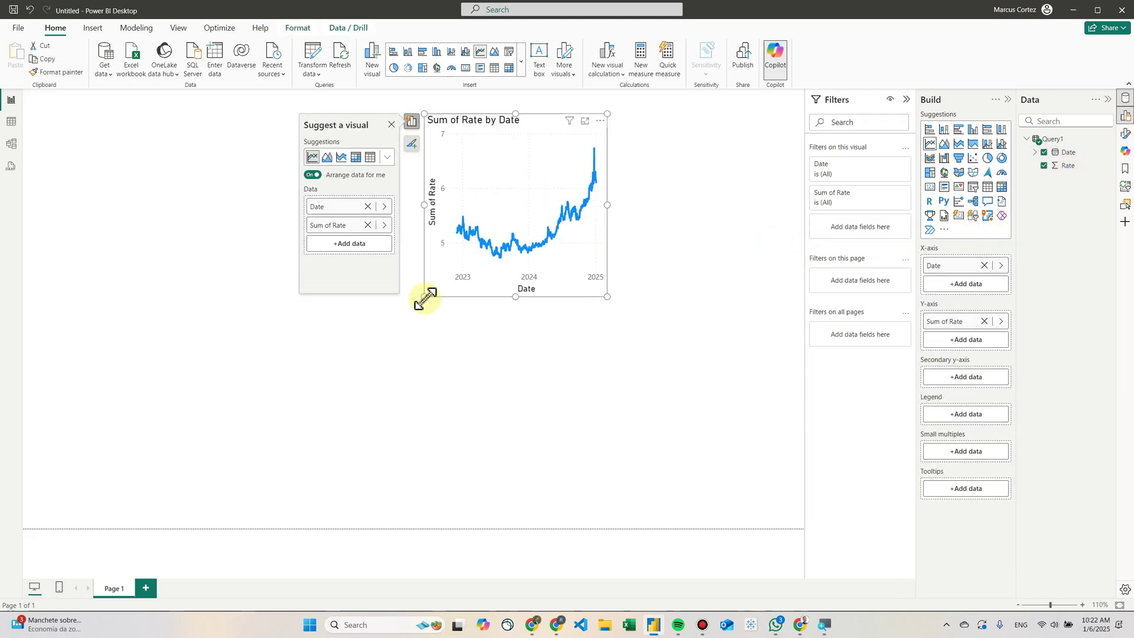
left_click_drag(424, 296, 65, 469)
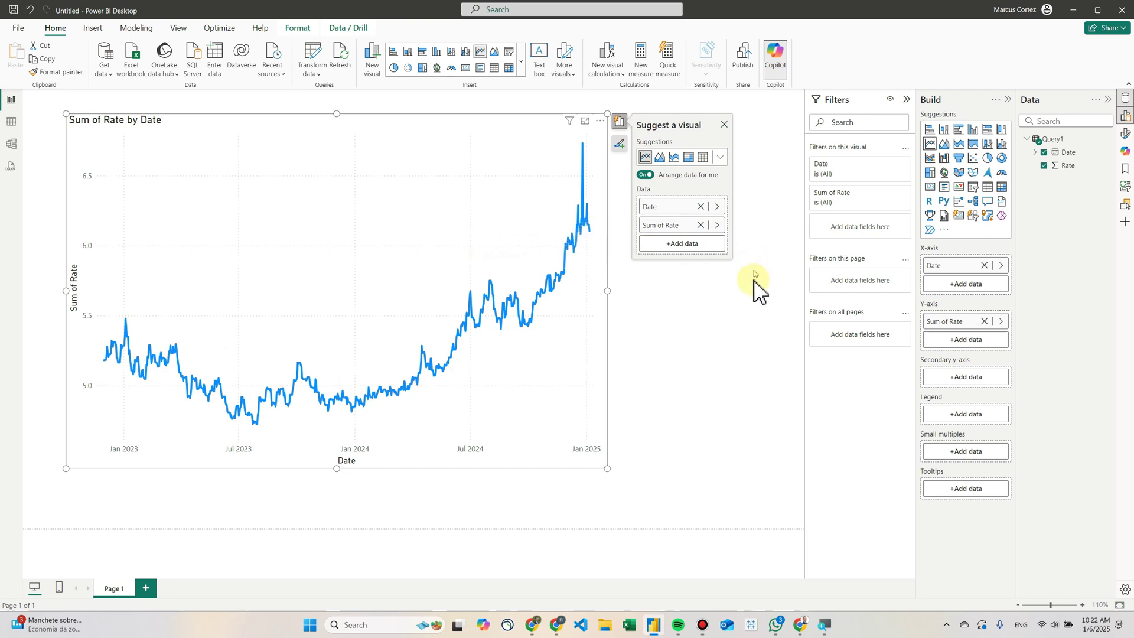
left_click(703, 346)
Step: Reopen Query1's code in the Advanced Editor and enlarge the editor window
left_click(313, 53)
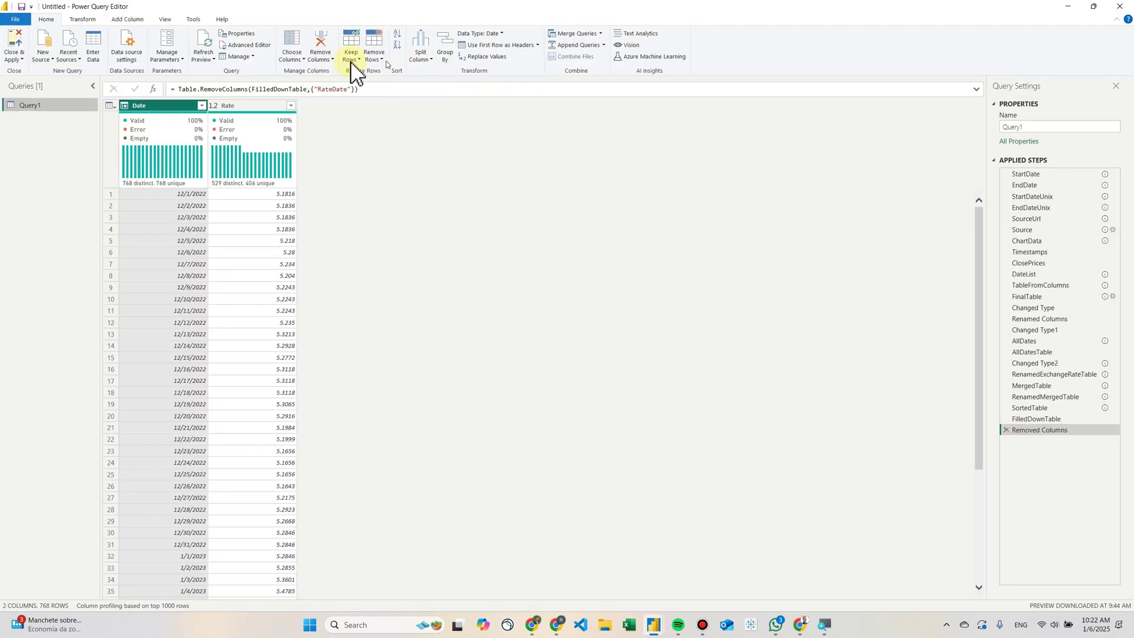
left_click(244, 46)
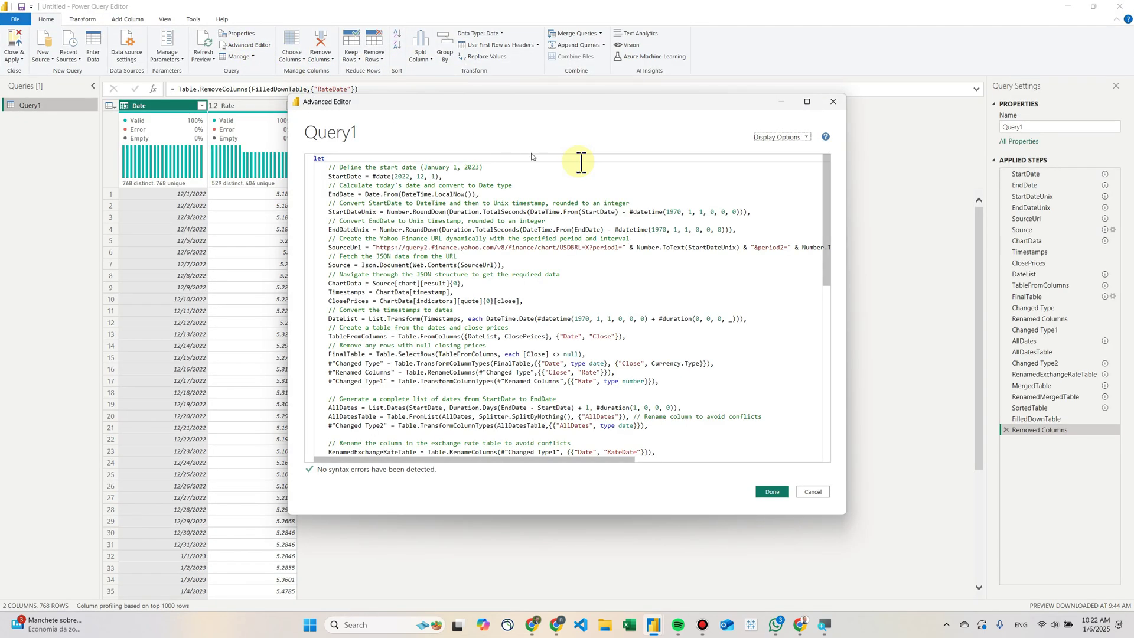
left_click_drag(844, 516, 900, 573)
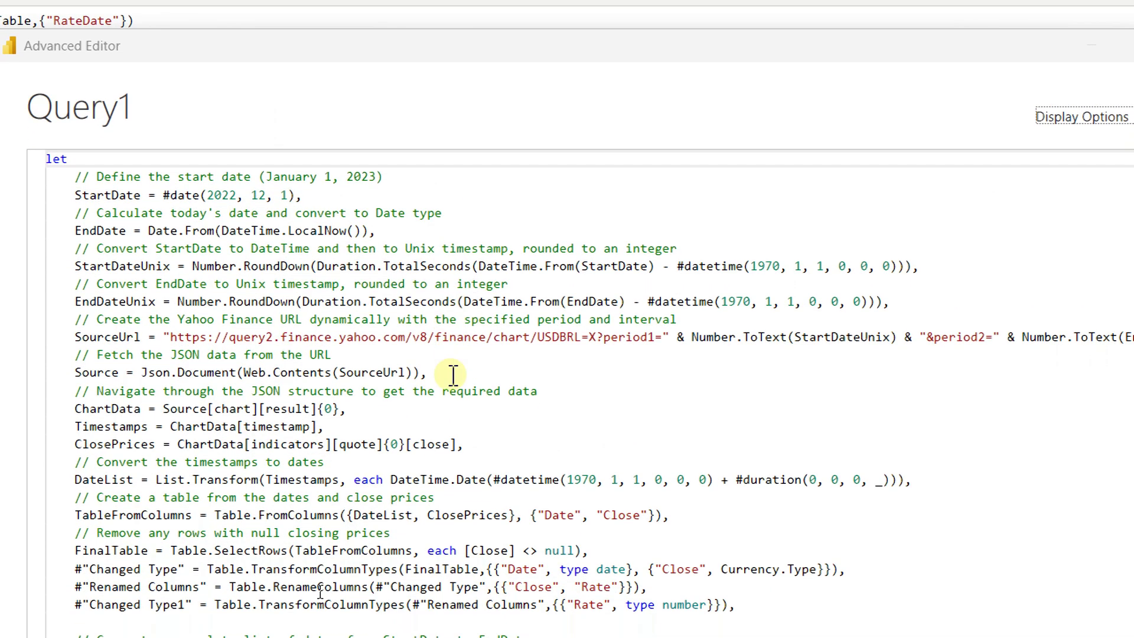
Step: Examine the StartDate and EndDate definitions at the beginning of the Query1 script, including the DateTime.LocalNow() expression
left_click_drag(384, 177, 81, 180)
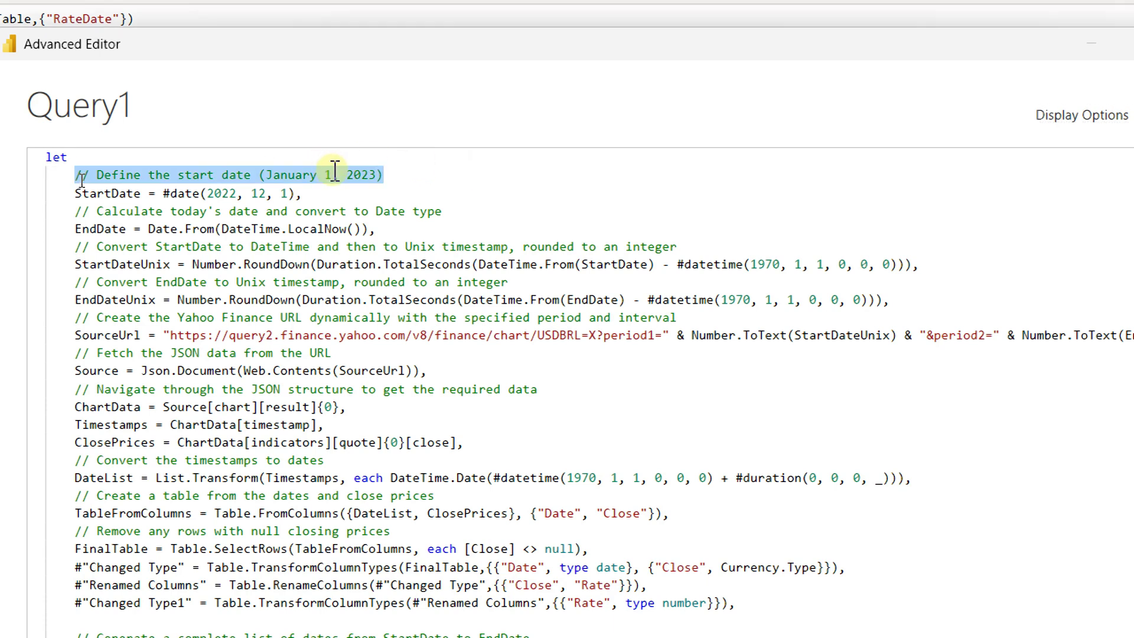
scroll(501, 292, "down", 1)
scroll(501, 292, "up", 1)
left_click(452, 187)
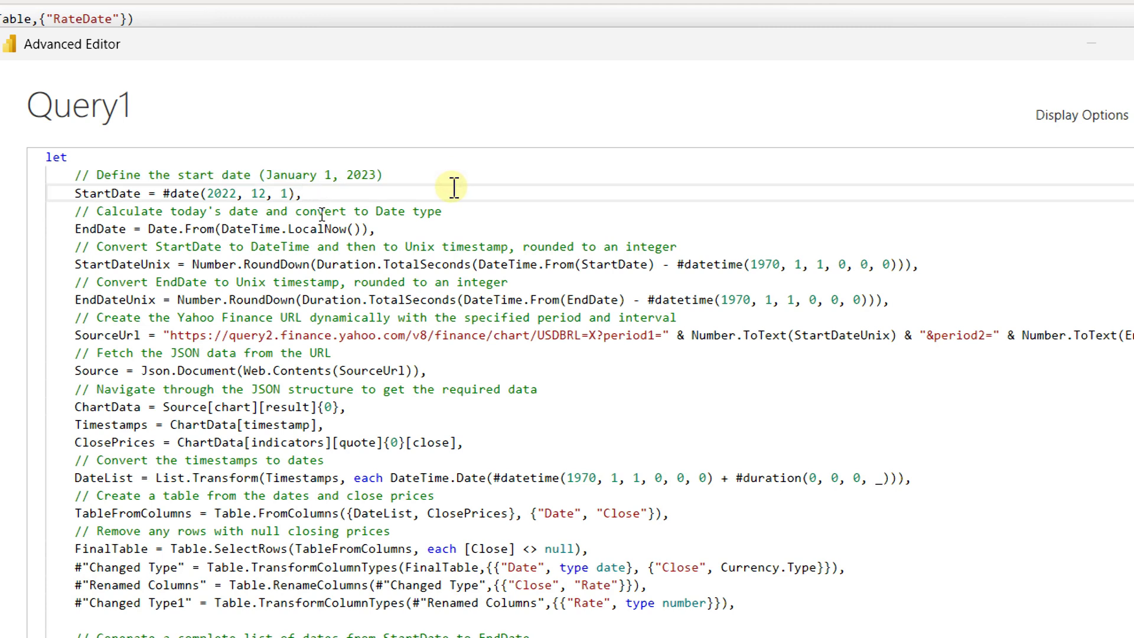
key("Home")
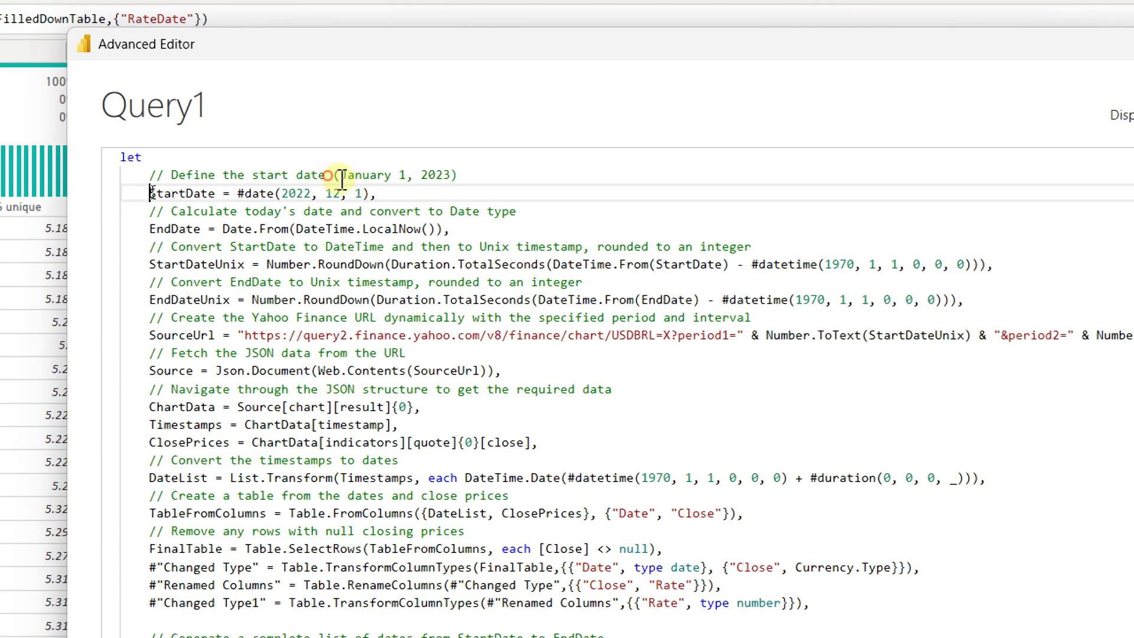
key("shift+End")
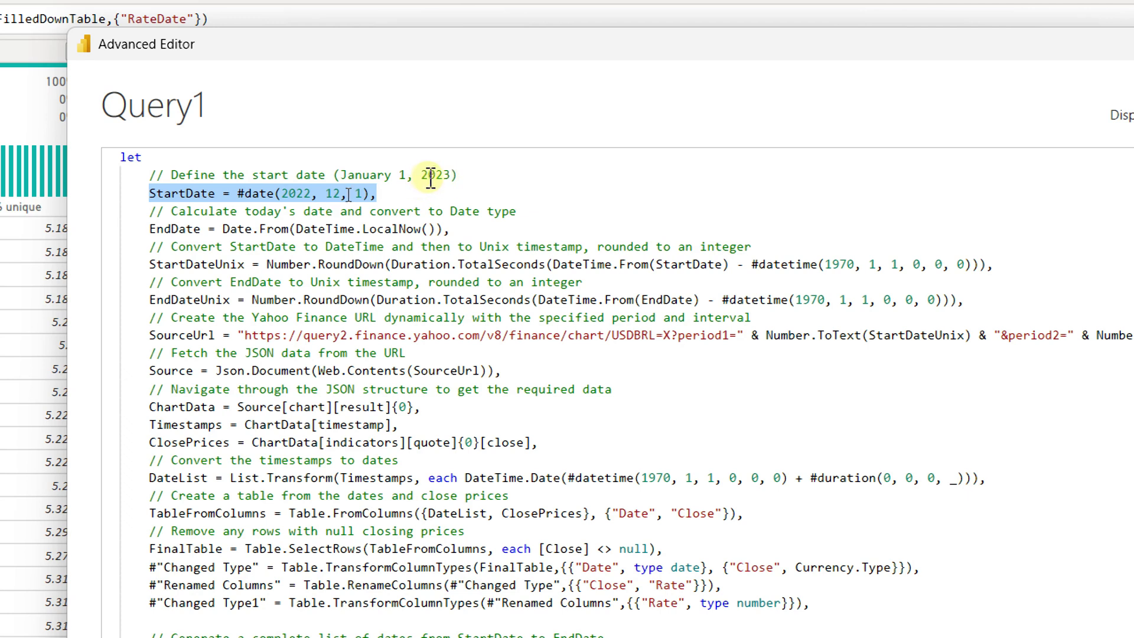
left_click(151, 230)
key("shift+End")
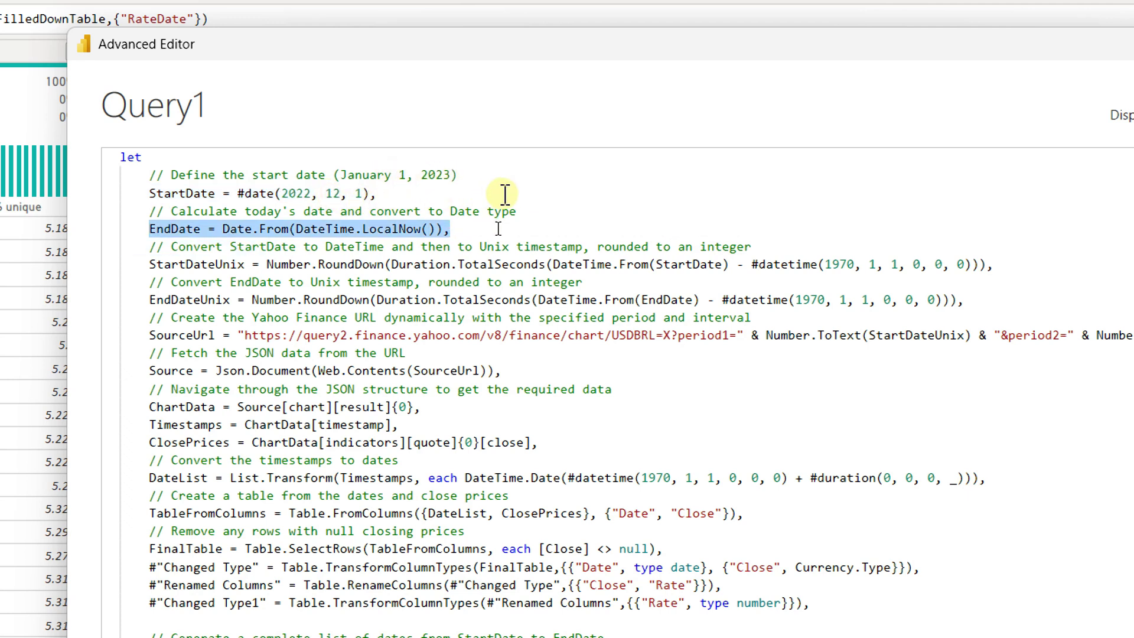
left_click(295, 230)
left_click_drag(297, 230, 442, 232)
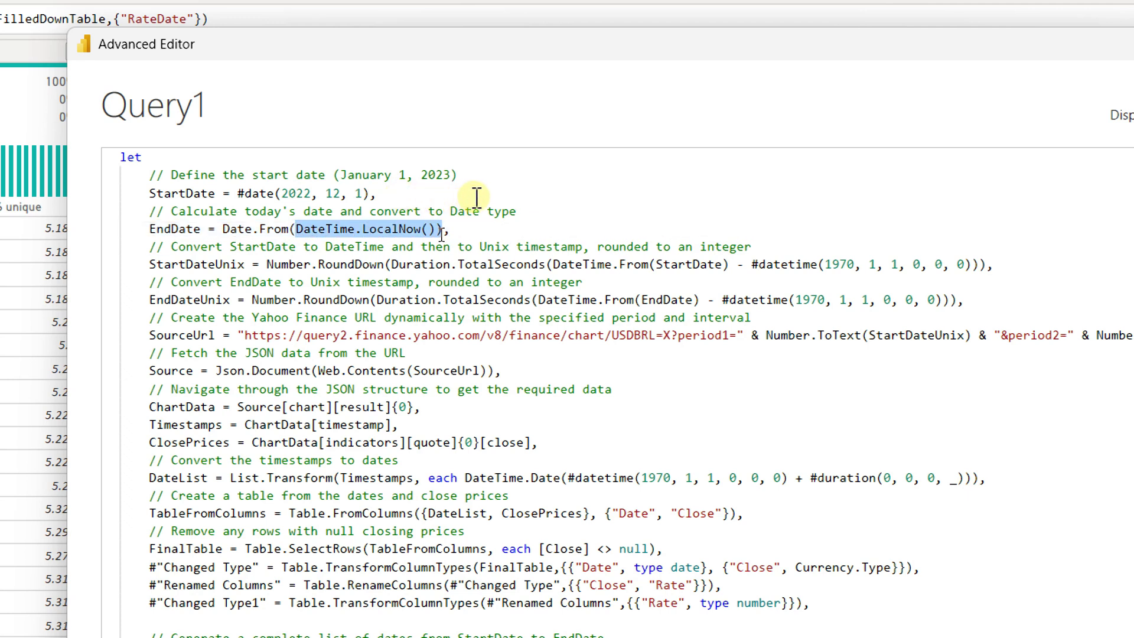
left_click(383, 229)
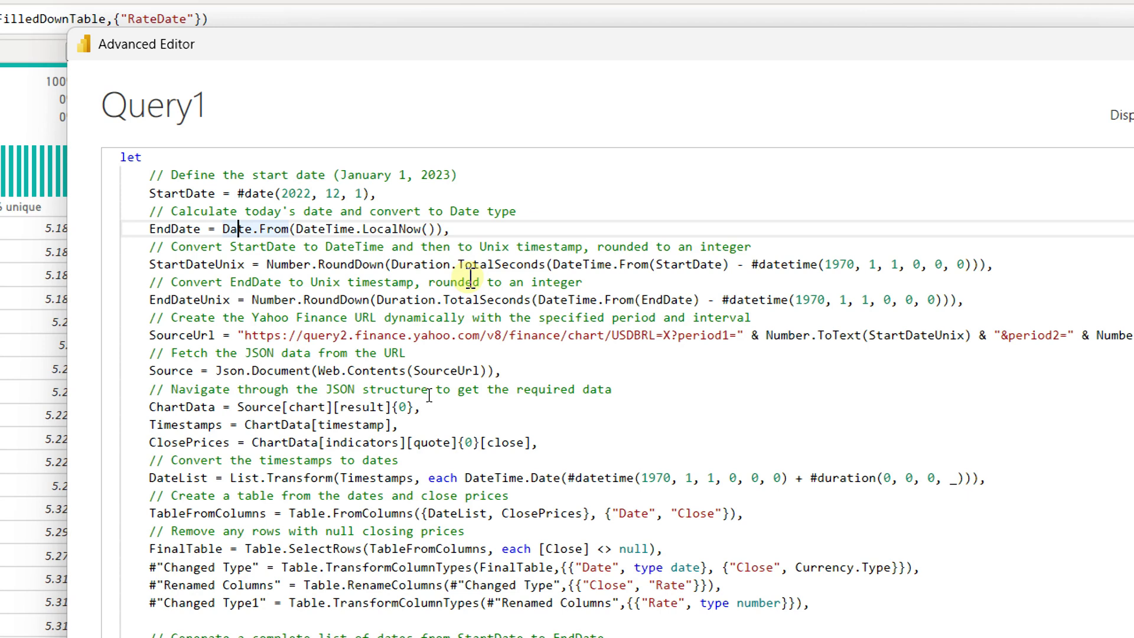
key("Home")
key("ctrl+shift+Right")
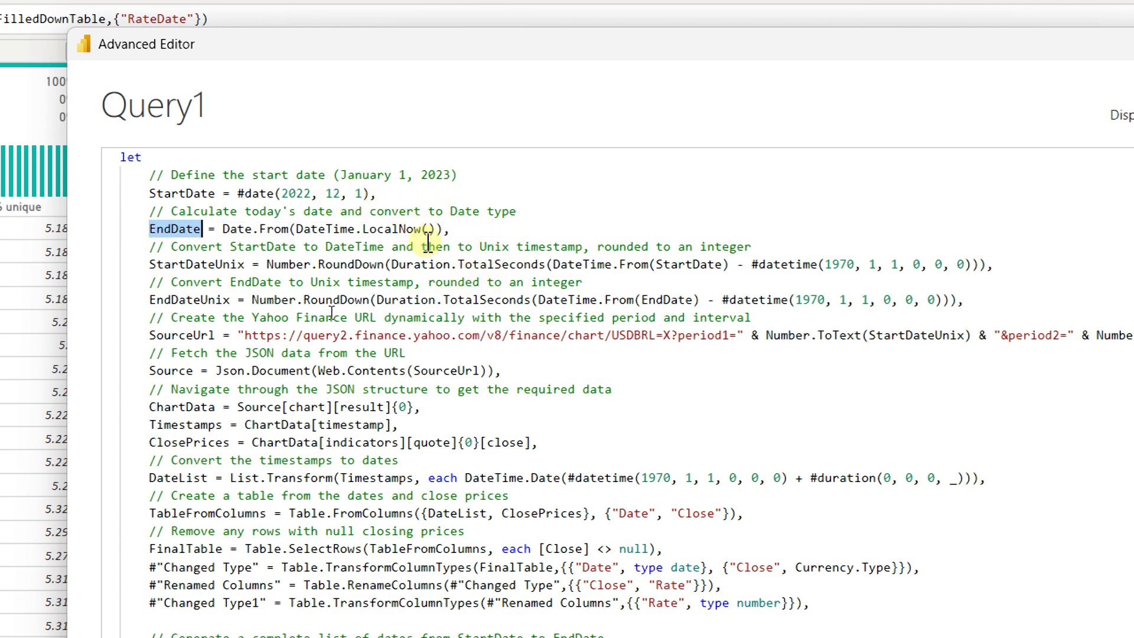
Step: Examine the period parameters in SourceUrl and the StartDateUnix and EndDateUnix lines that convert the dates to Unix timestamps
scroll(449, 285, "down", 1)
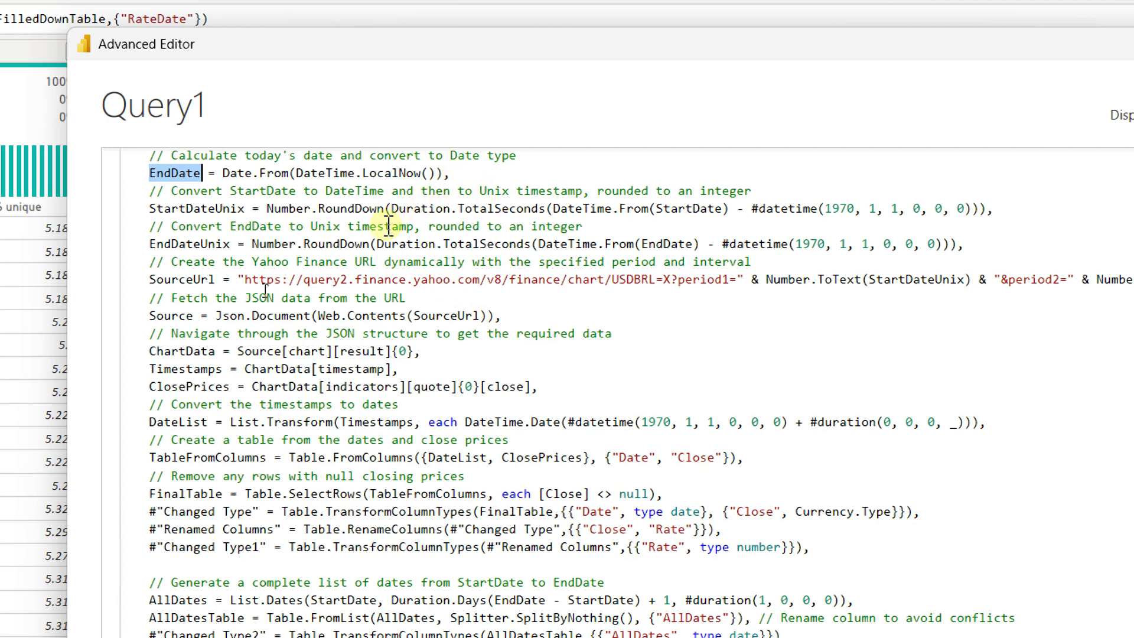
left_click_drag(239, 279, 706, 280)
left_click(680, 281)
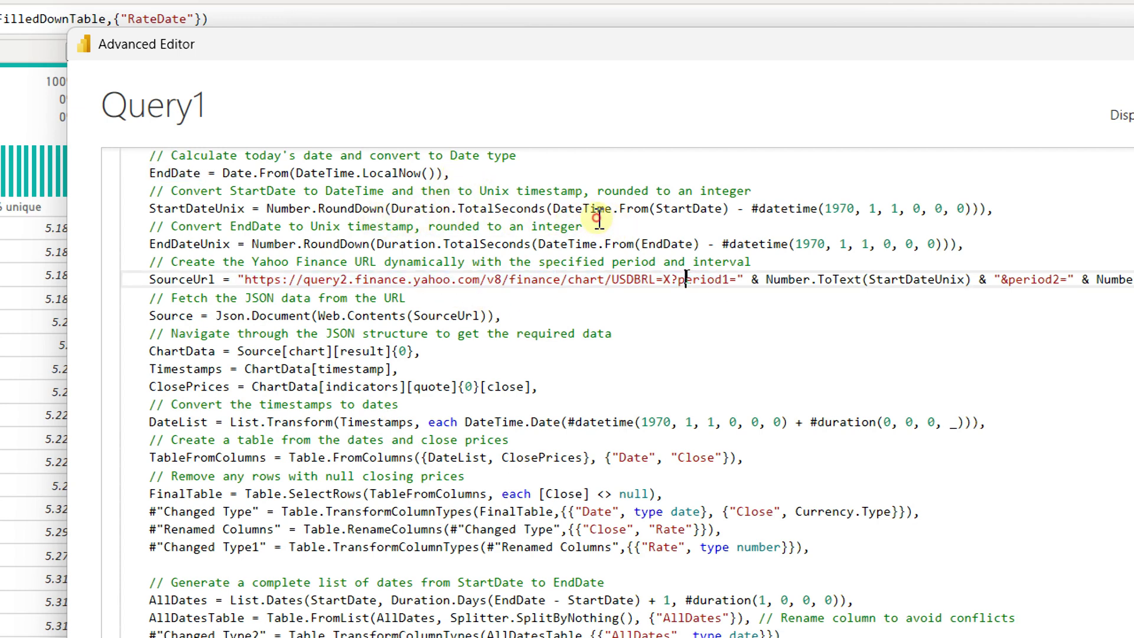
left_click_drag(673, 281, 1068, 282)
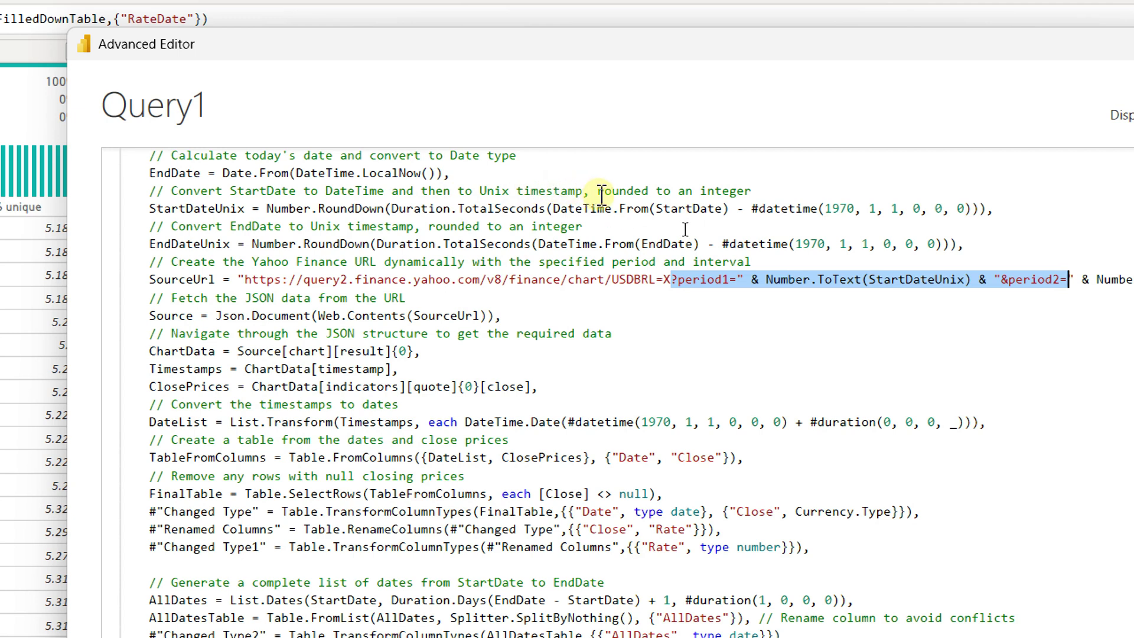
left_click(826, 208)
left_click_drag(827, 209, 987, 219)
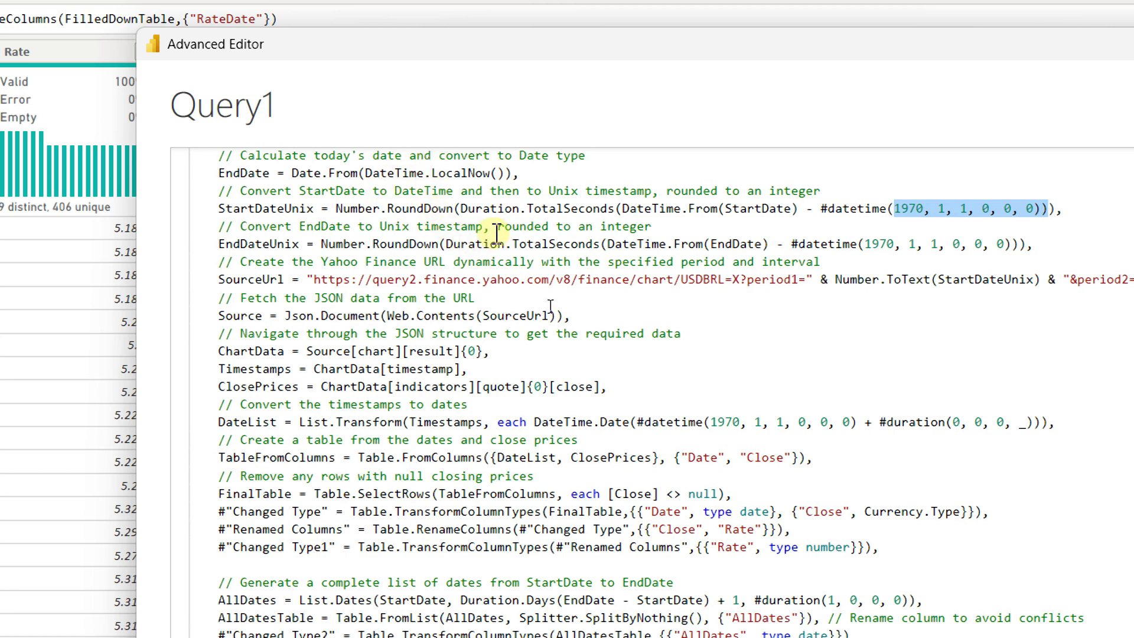
left_click_drag(220, 209, 412, 210)
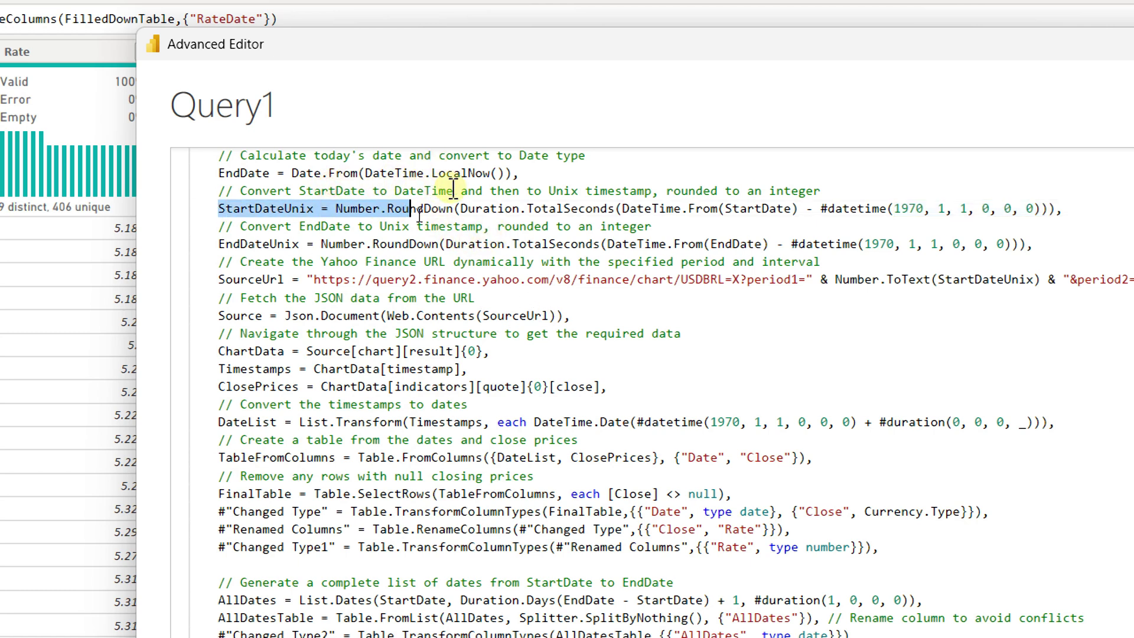
left_click_drag(335, 209, 1001, 208)
left_click_drag(218, 244, 402, 248)
scroll(496, 216, "down", 1)
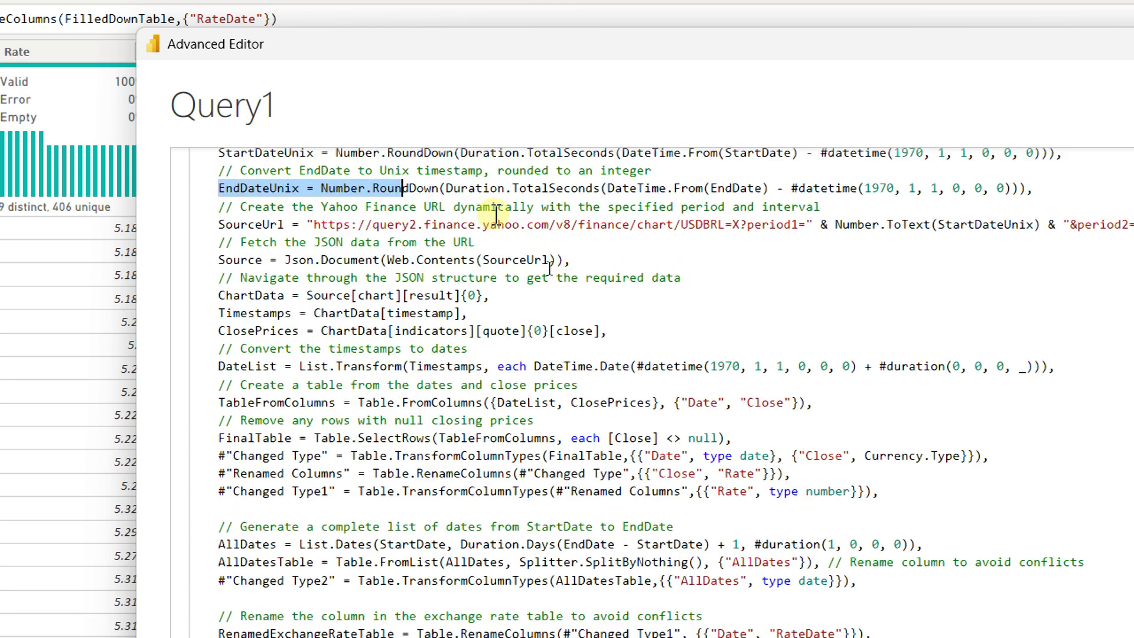
Step: Examine the Yahoo Finance chart address for USDBRL=X in the SourceUrl line of the script
left_click(478, 226)
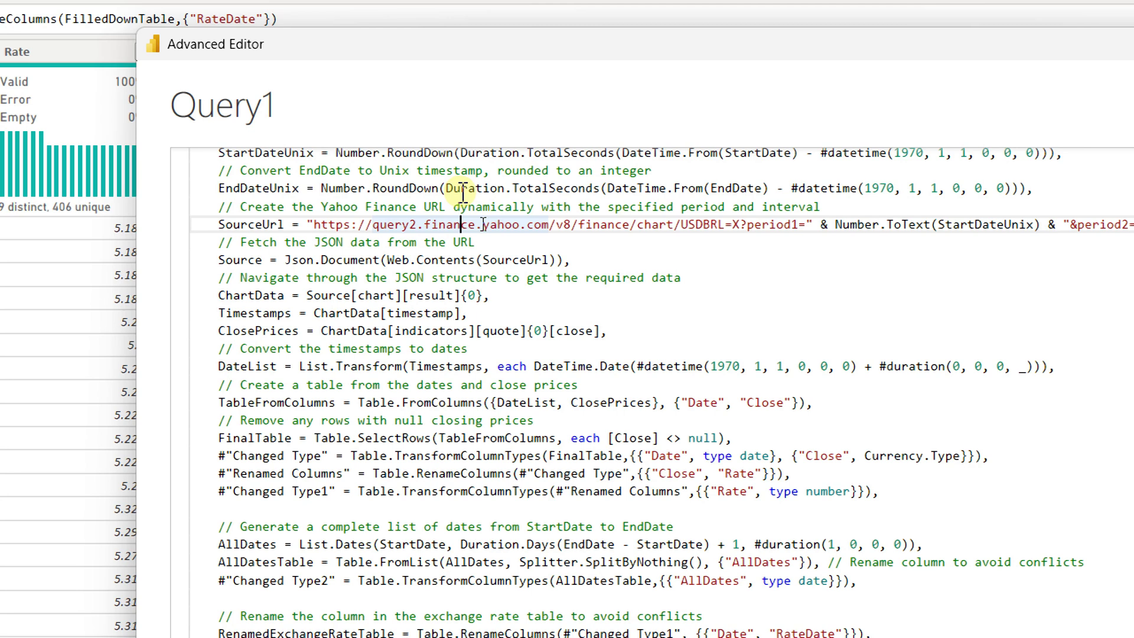
key("Left")
key("Left")
key("Left")
key("Left")
key("Left")
key("Left")
key("Left")
key("Left")
key("Left")
key("Left")
key("Left")
key("Left")
key("Left")
key("Left")
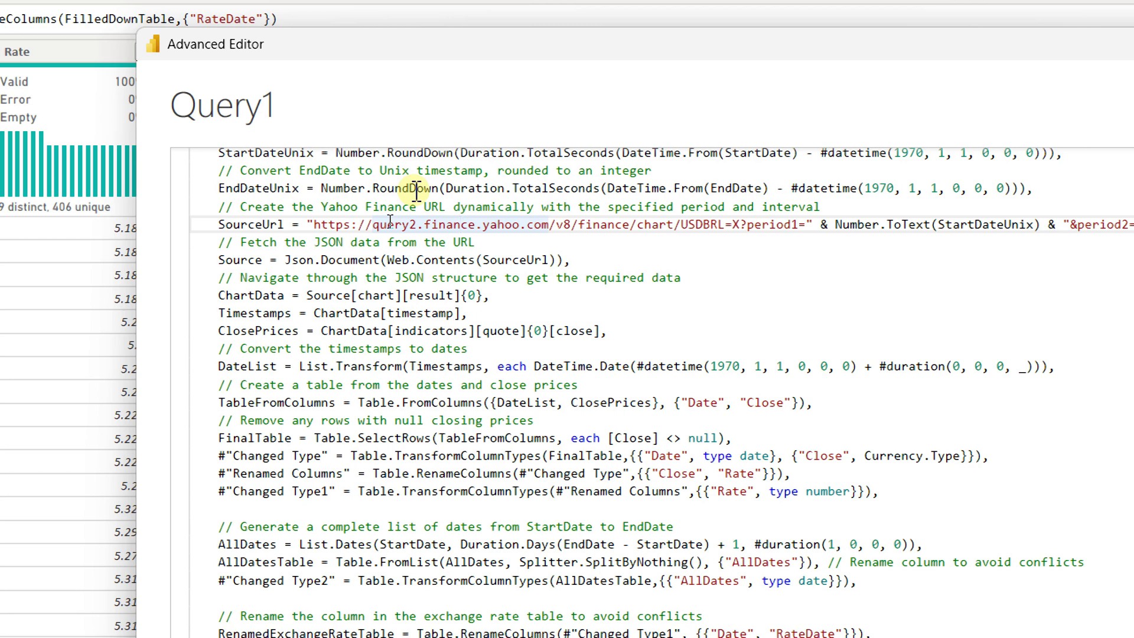
left_click_drag(314, 225, 777, 225)
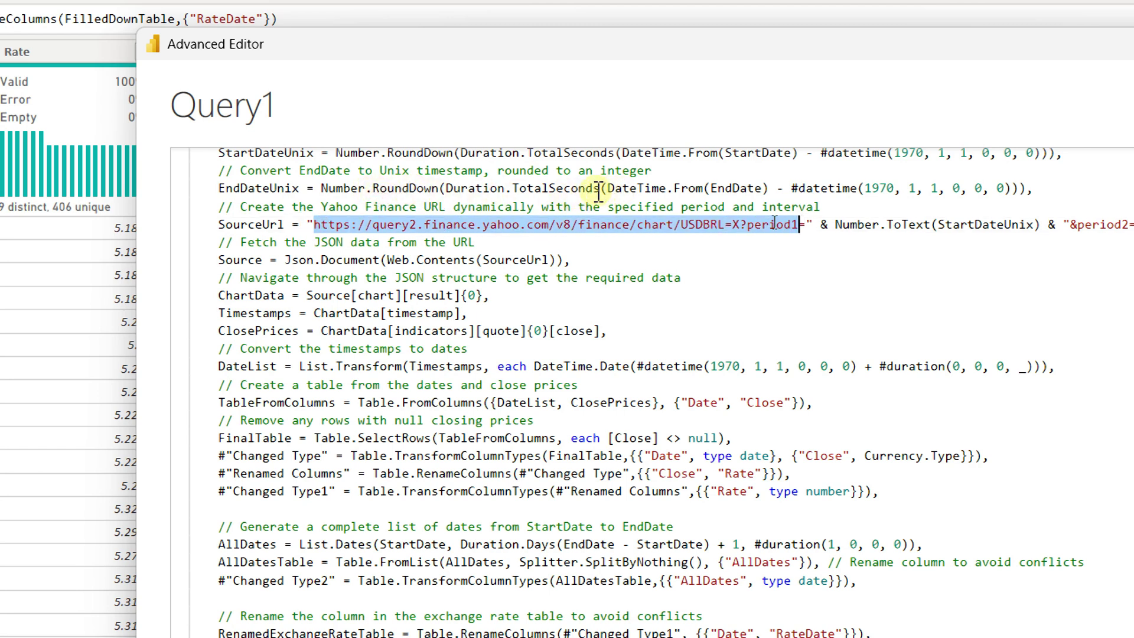
Step: Examine the USDBRL ticker and period1 parameter in the SourceUrl line, plus the Source line that fetches the JSON data
left_click(696, 224)
double_click(696, 224)
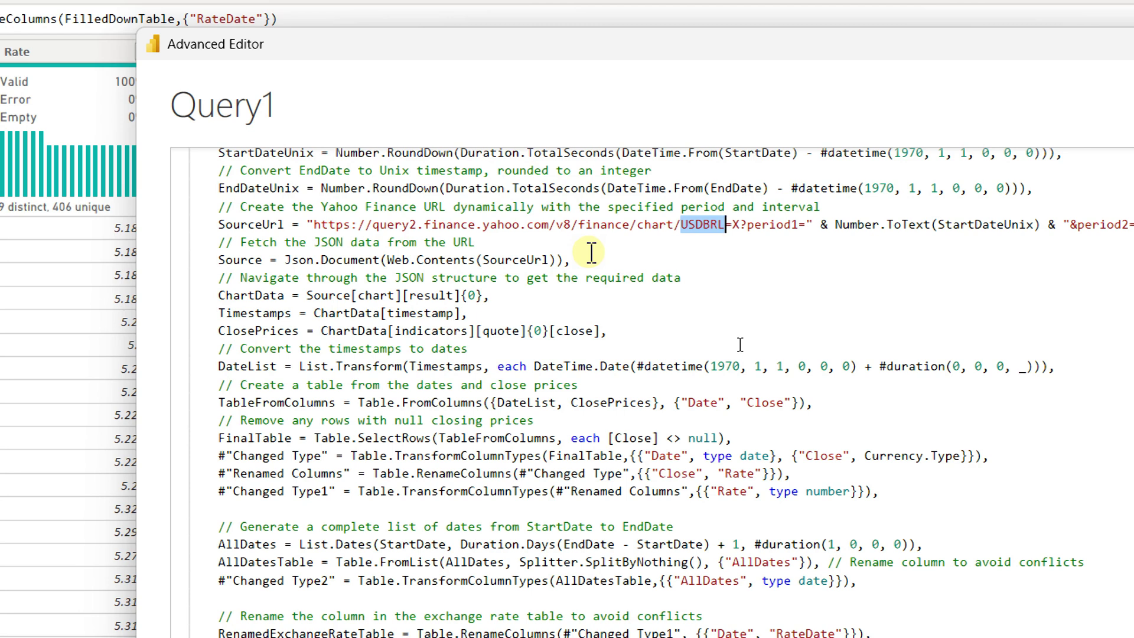
key("Down")
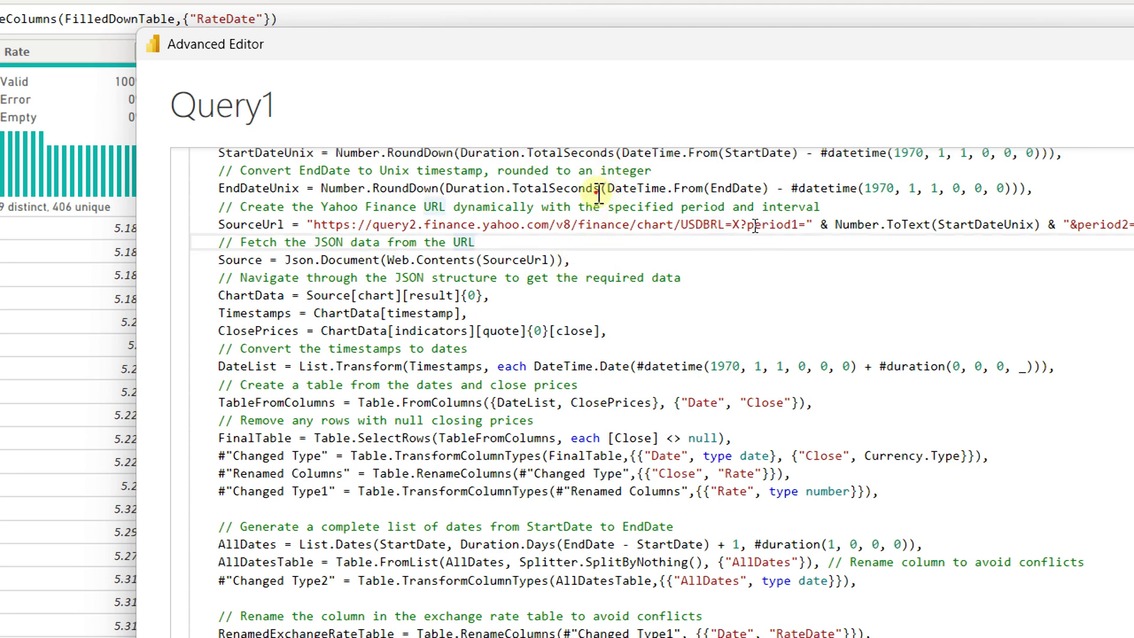
left_click_drag(755, 226, 1034, 226)
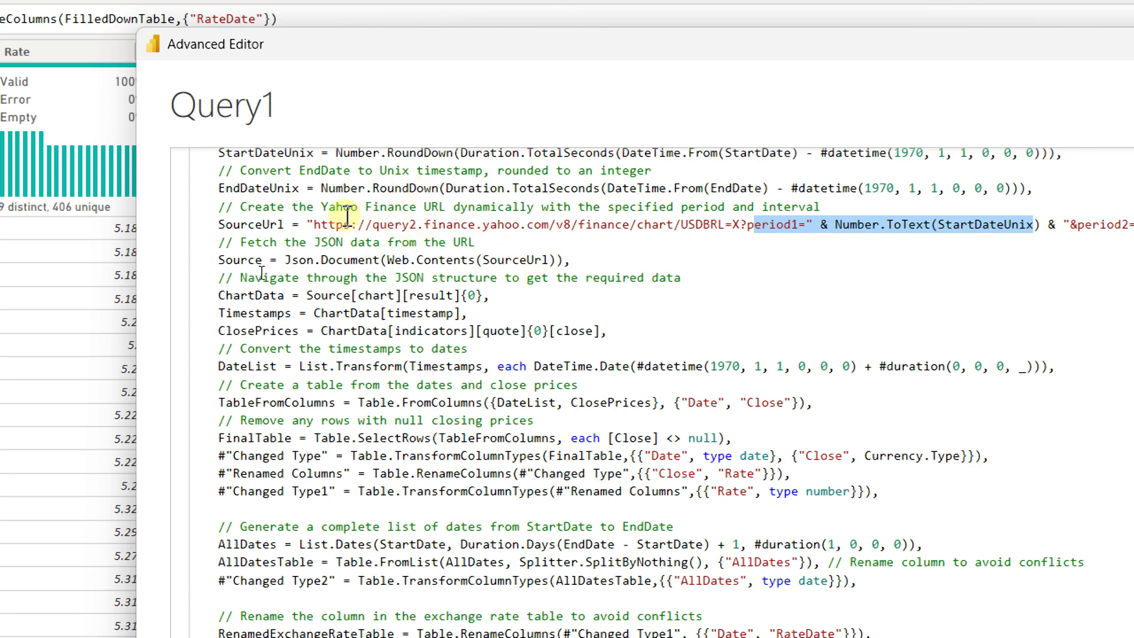
left_click_drag(218, 260, 566, 260)
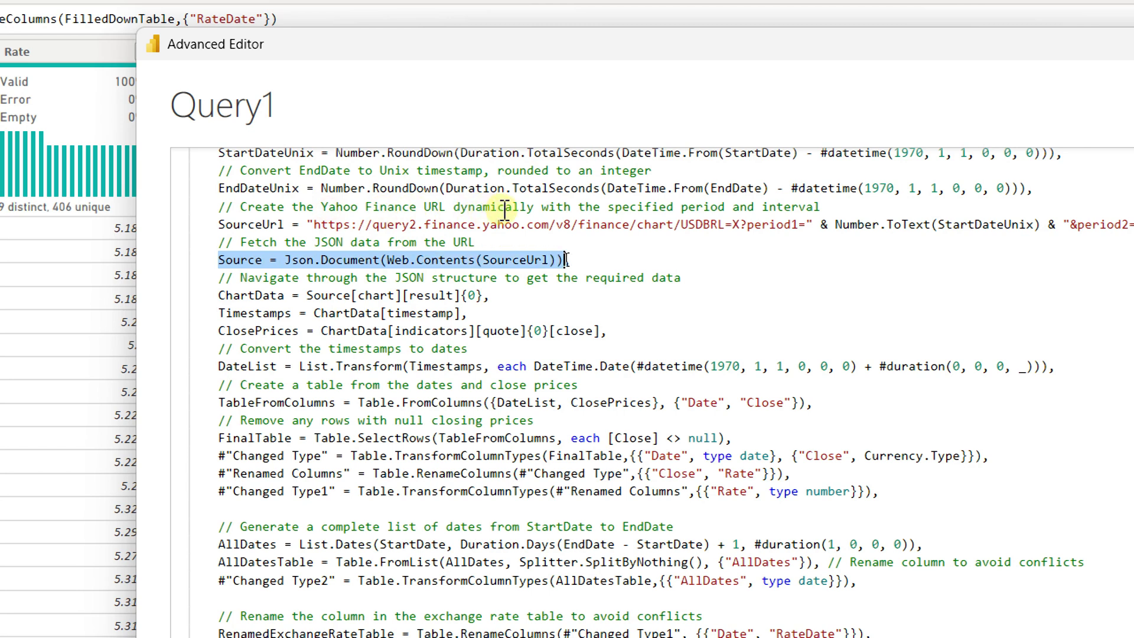
Step: Examine the ChartData, Timestamps and ClosePrices lines that navigate the JSON structure, including the close field and the timestamp expression
left_click_drag(608, 332, 158, 293)
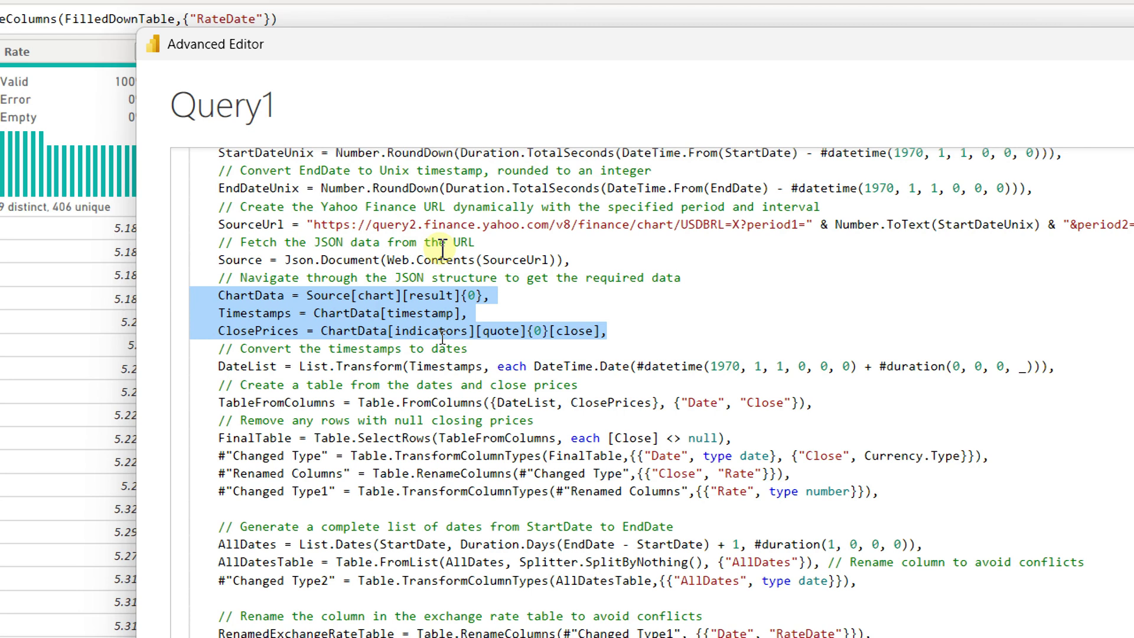
left_click(579, 331)
double_click(579, 331)
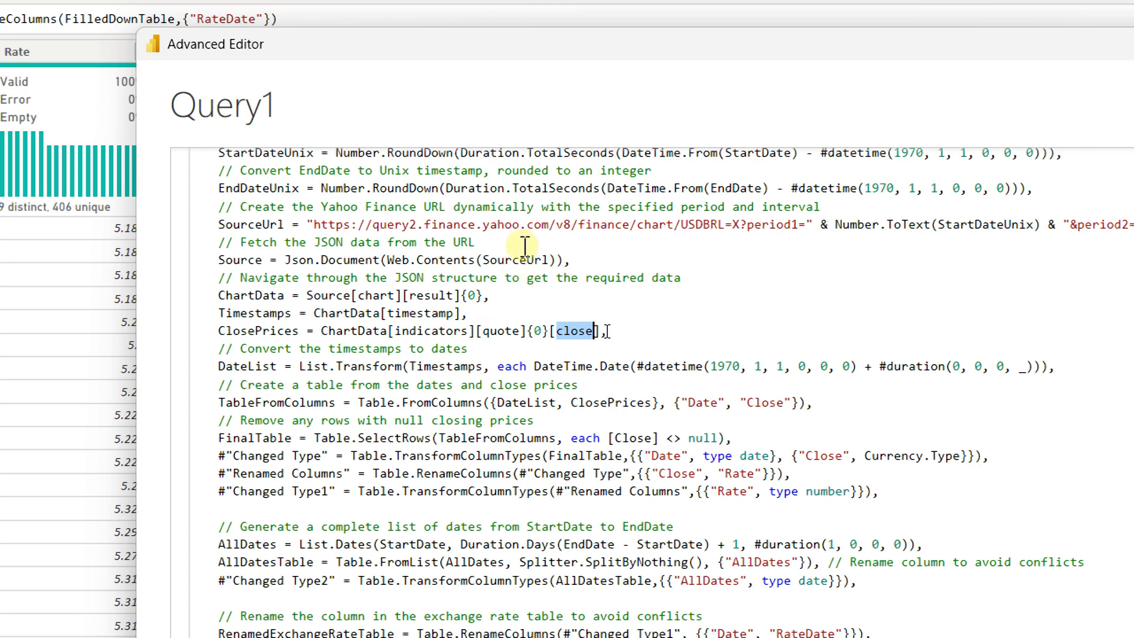
scroll(511, 313, "down", 1)
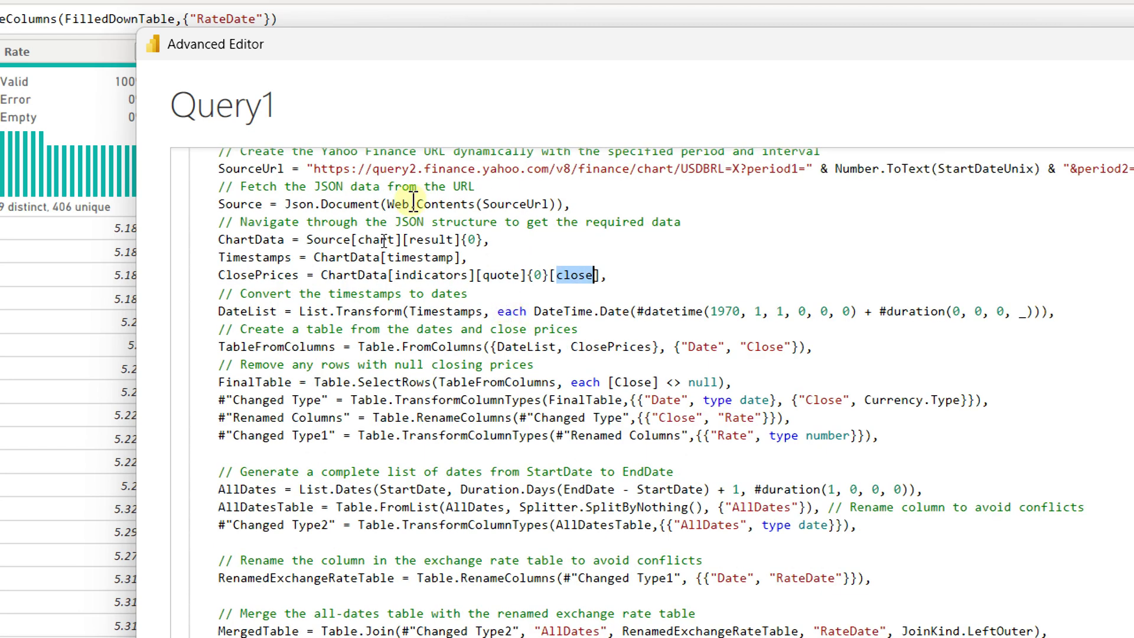
key("Up")
key("ctrl+shift+Left")
key("ctrl+shift+Left")
key("ctrl+shift+Left")
key("ctrl+shift+Left")
key("ctrl+shift+Left")
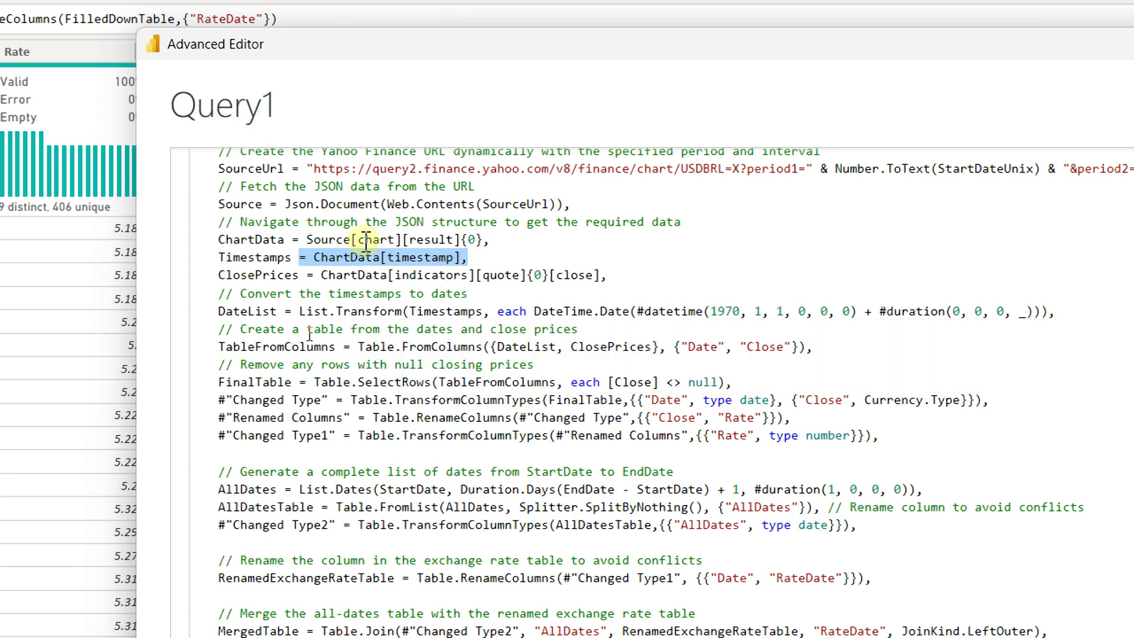
Step: Examine the script lines from DateList and TableFromColumns through FinalTable to Changed Type1, and close the Advanced Editor
left_click_drag(216, 311, 1063, 316)
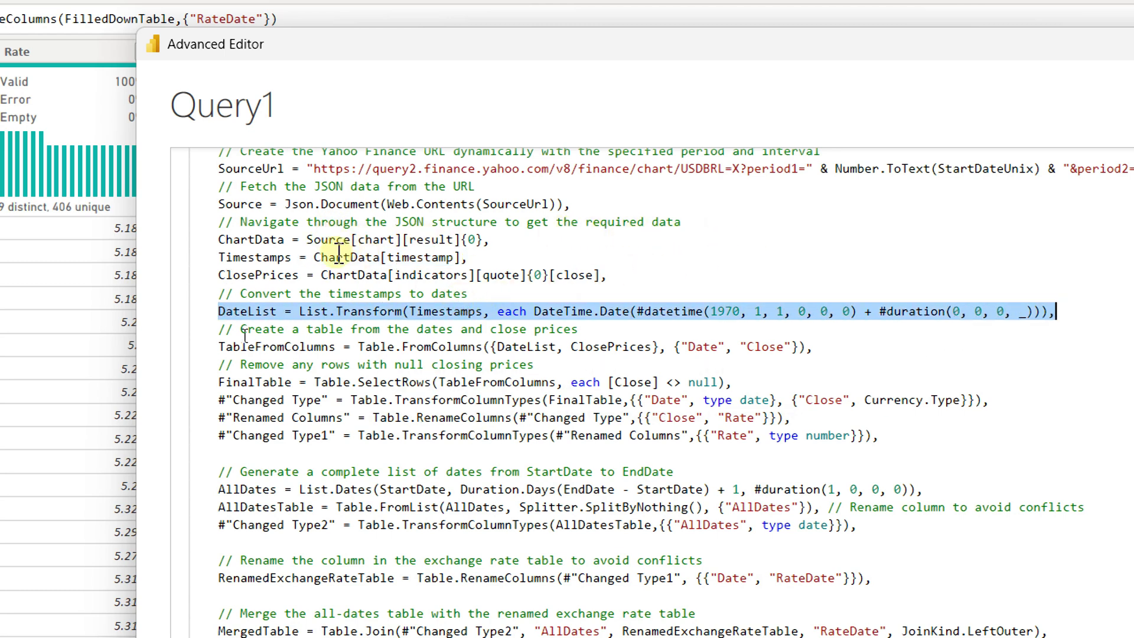
left_click_drag(218, 347, 823, 345)
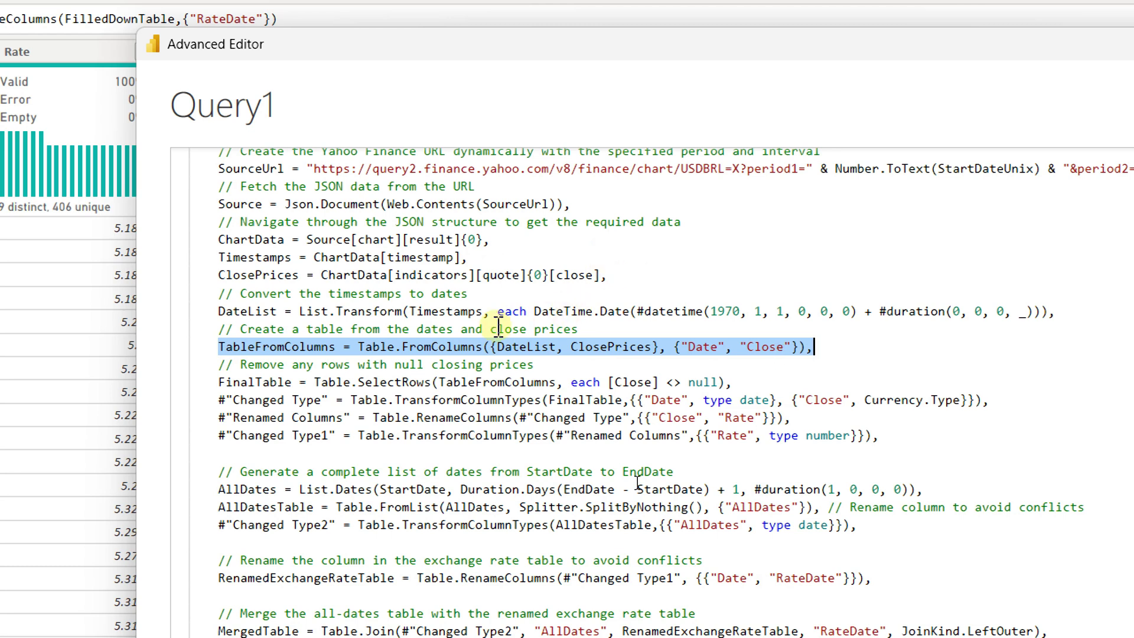
left_click_drag(915, 444, 182, 385)
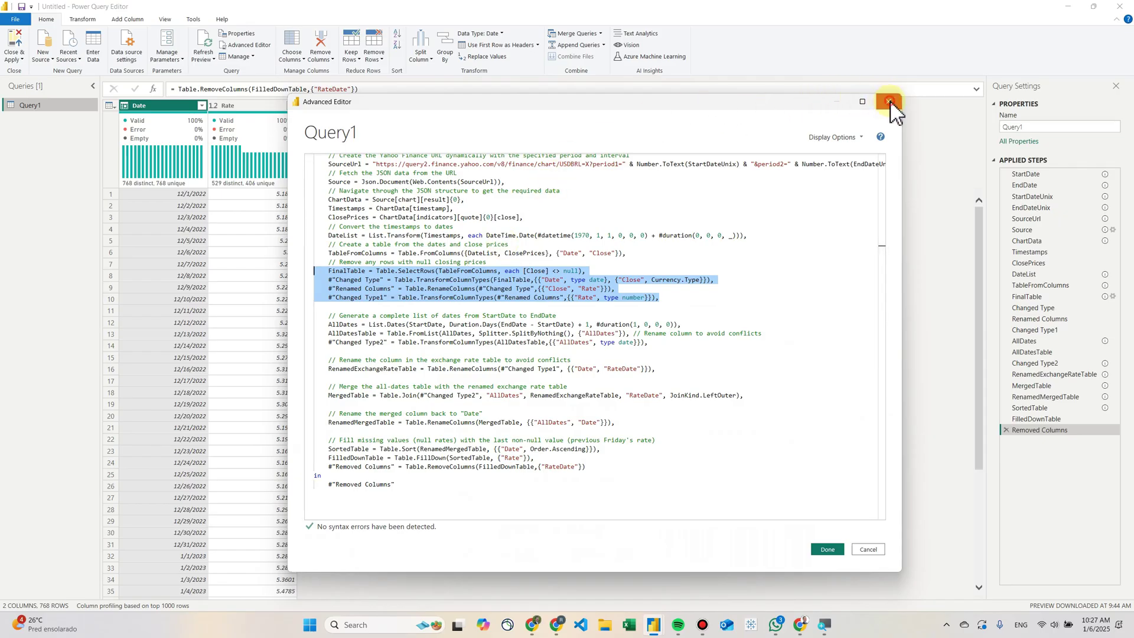
left_click(891, 102)
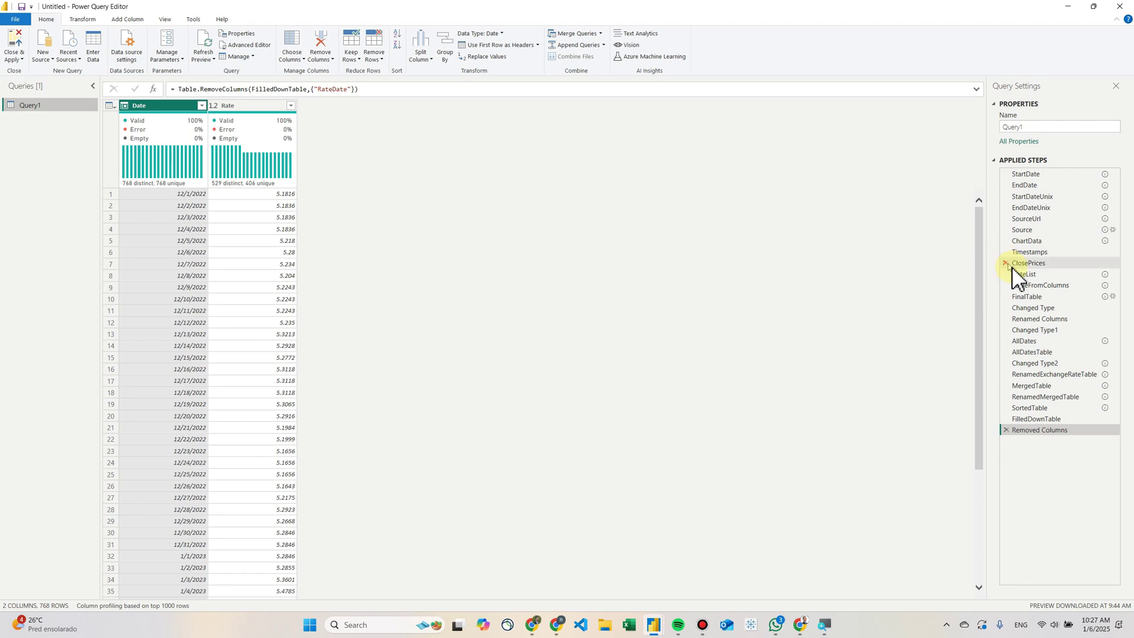
Step: Review the results of the StartDate, EndDate and FinalTable applied steps of Query1
left_click(1040, 297)
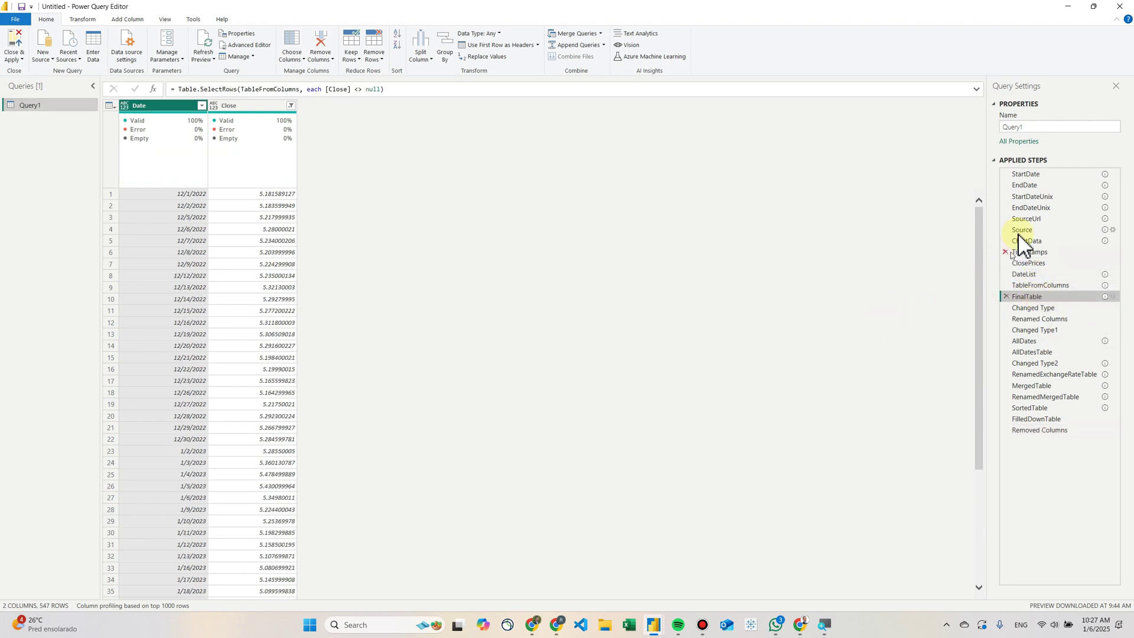
left_click(1028, 175)
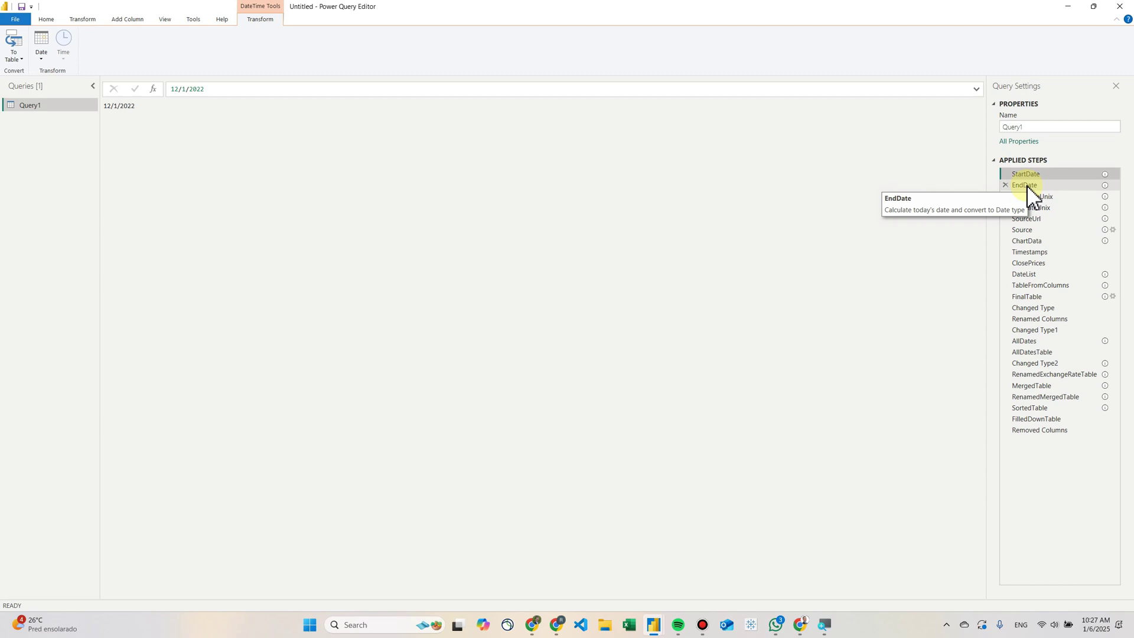
left_click(1029, 187)
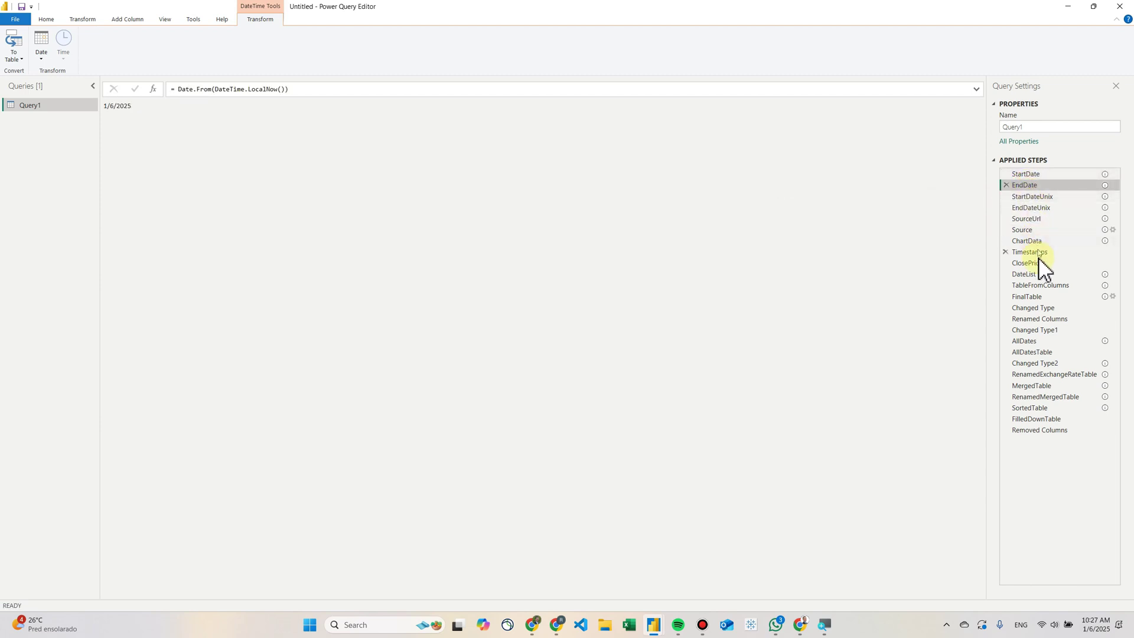
left_click(1041, 298)
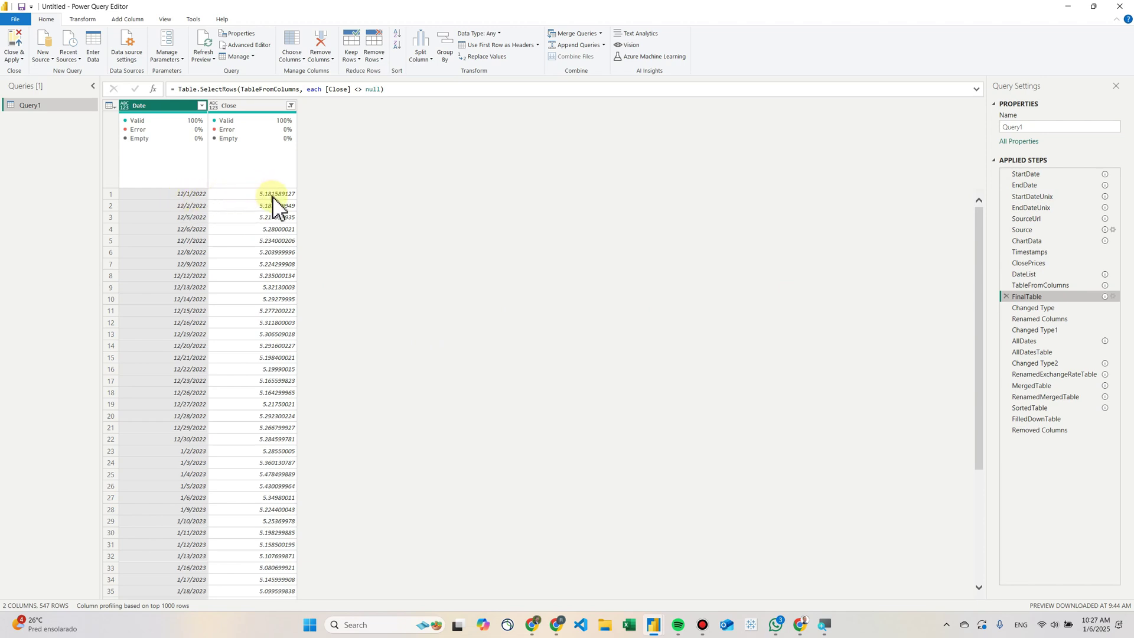
Step: Review the Changed Type, Renamed Columns and Changed Type1 applied steps, checking the column names and data types
left_click(1034, 308)
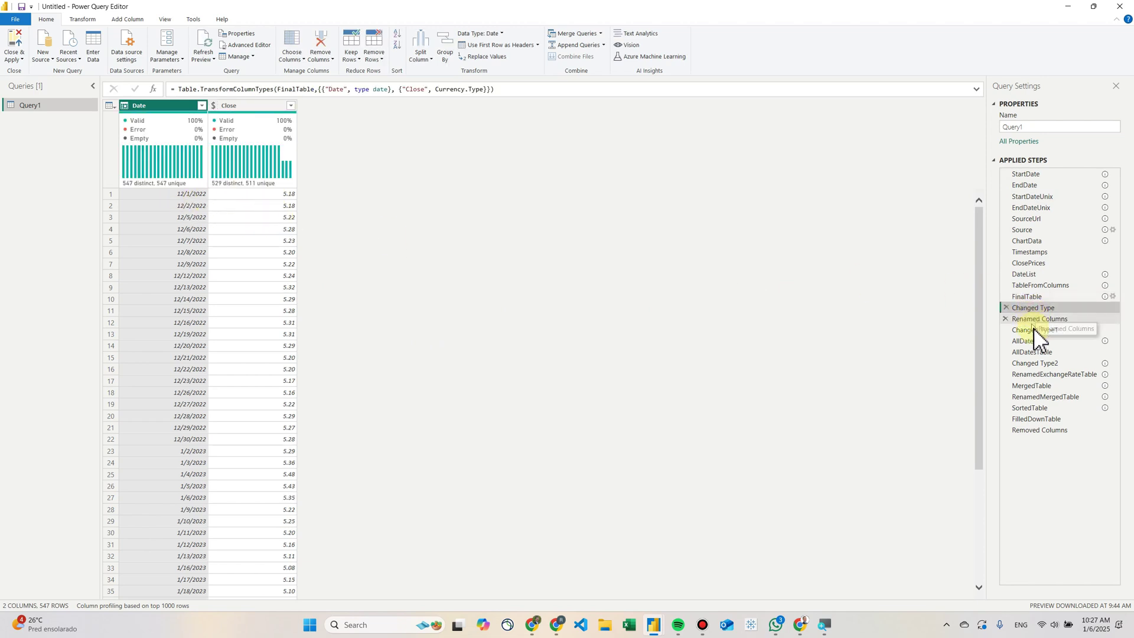
left_click(1034, 320)
left_click(1036, 331)
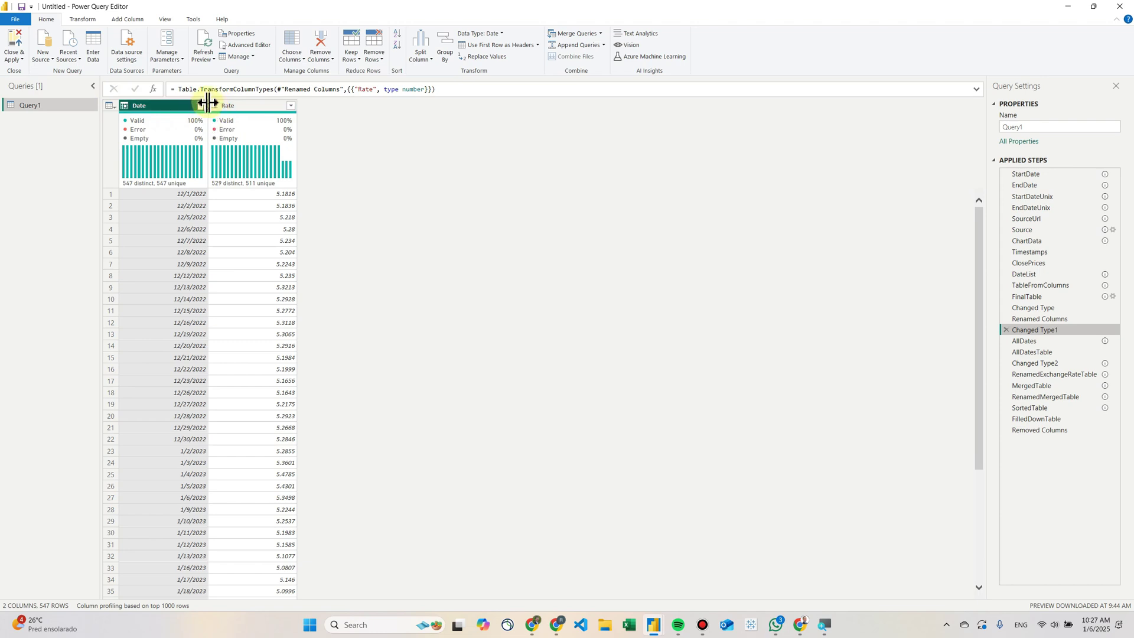
mouse_move(226, 121)
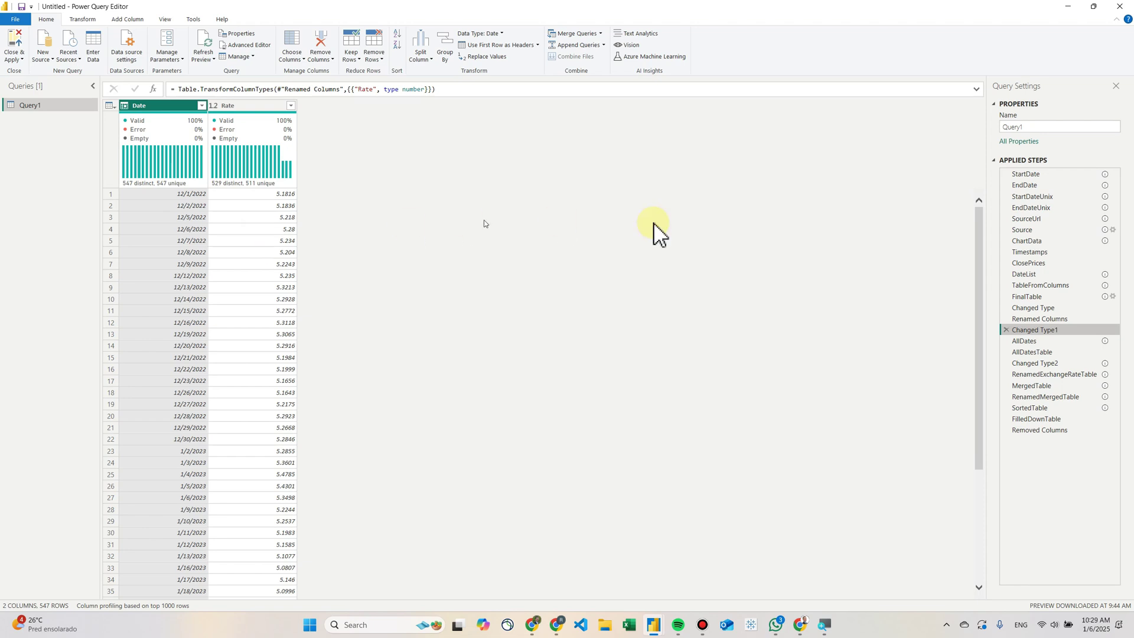
Step: Inspect the AllDates step, its List.Dates formula and the list entries for 12/3/2022 and 12/4/2022
left_click(1031, 342)
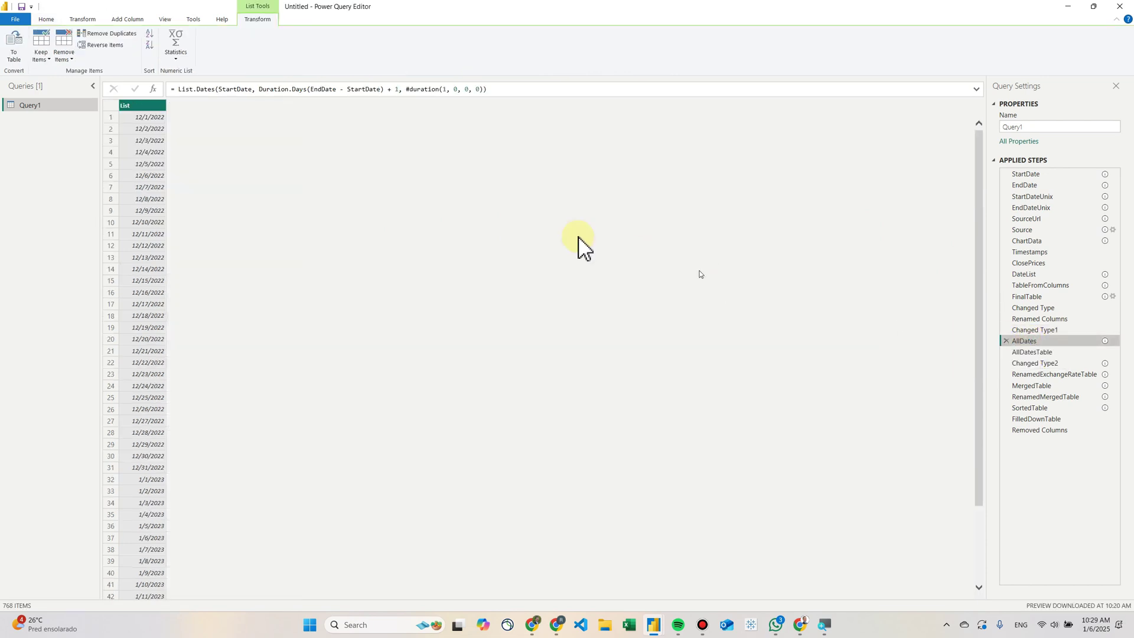
left_click(178, 89)
left_click_drag(182, 89, 473, 93)
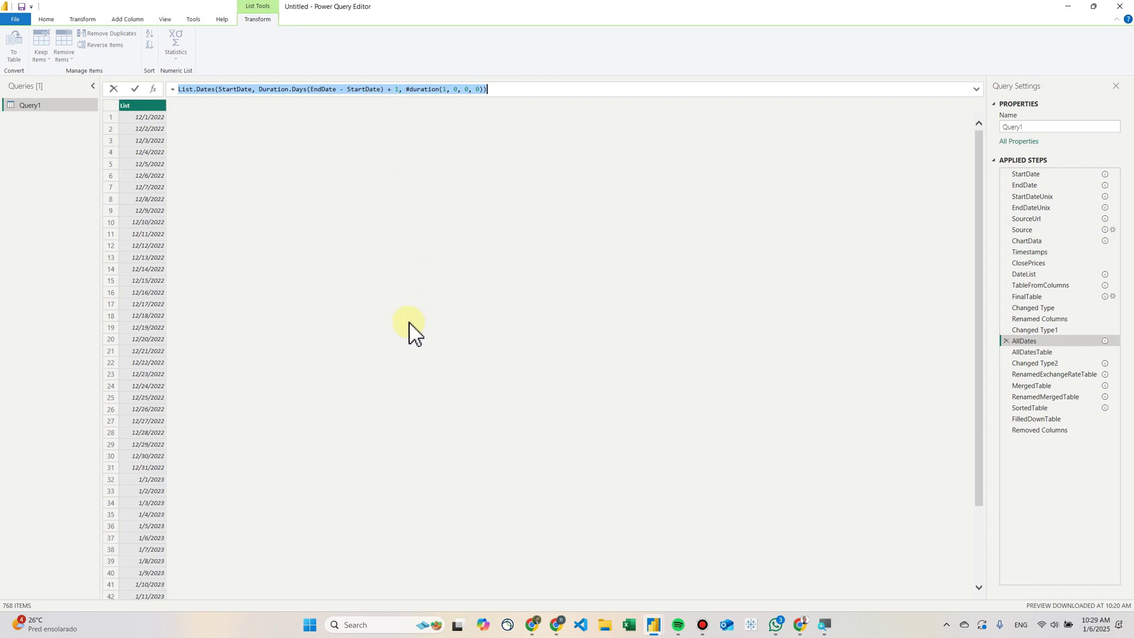
left_click(148, 141)
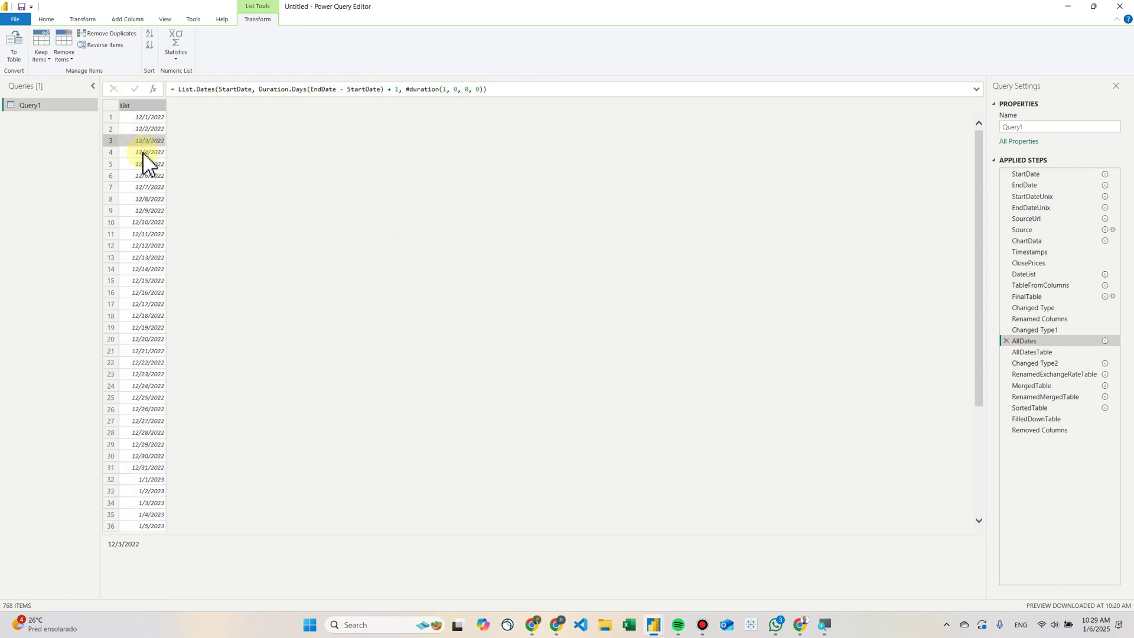
left_click(148, 153)
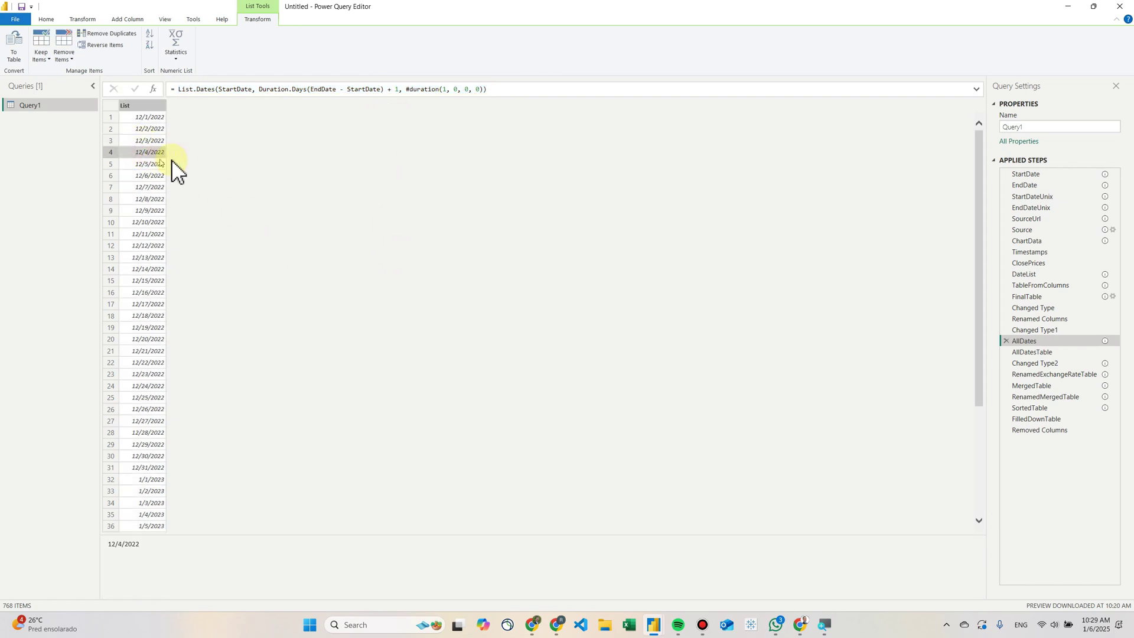
Step: Review the AllDatesTable, Changed Type2 and RenamedExchangeRateTable applied steps, including the AllDates and RateDate columns
left_click(1023, 352)
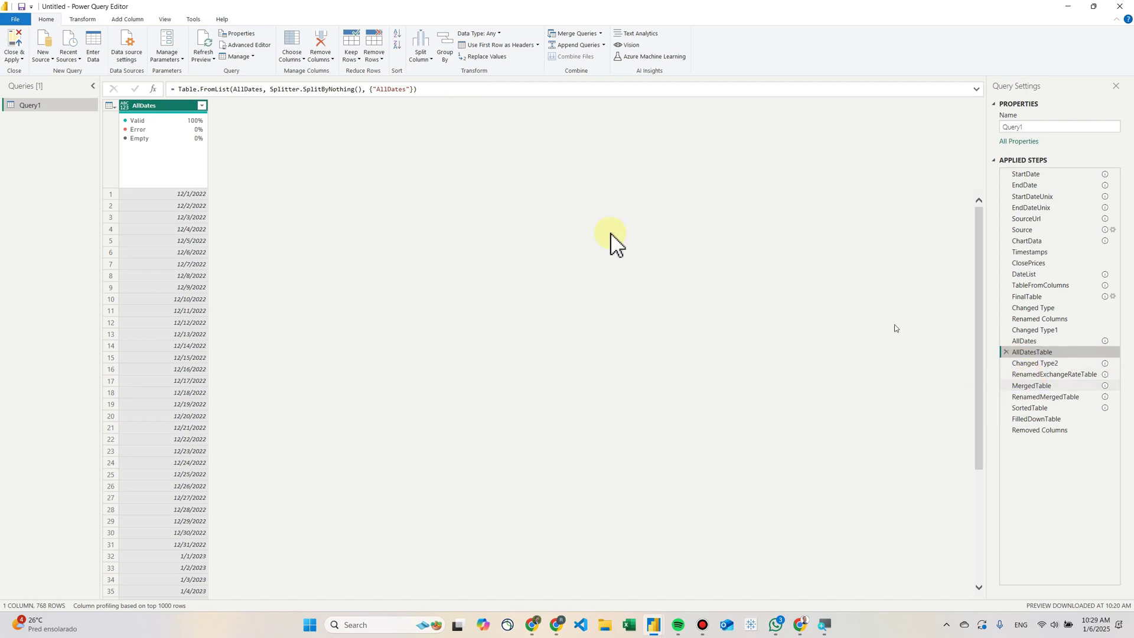
left_click(1035, 363)
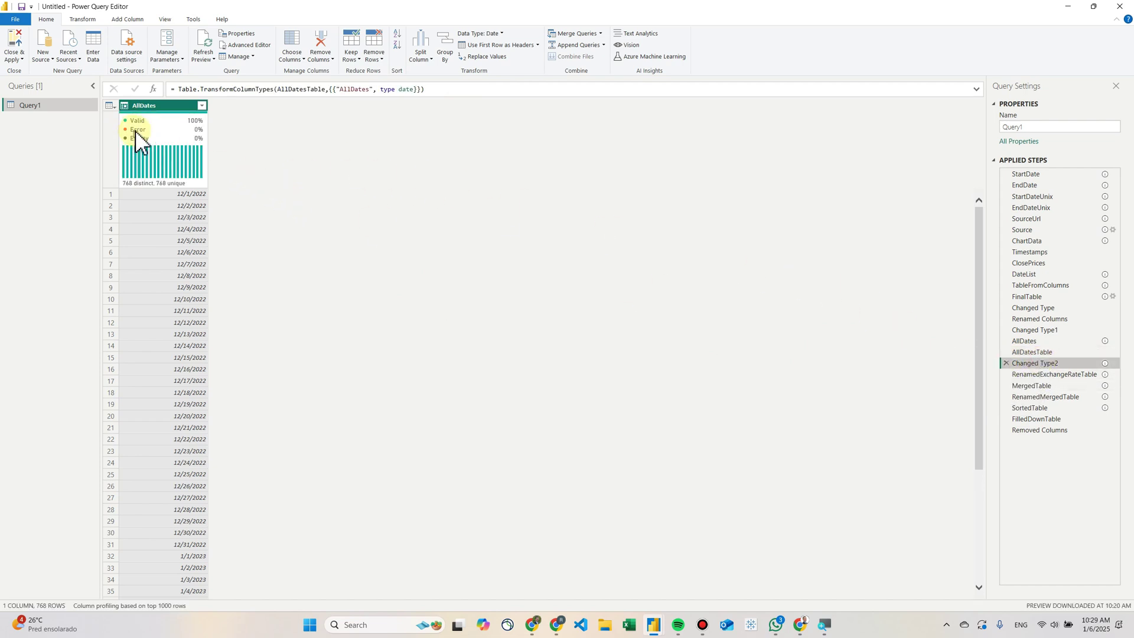
left_click(1049, 374)
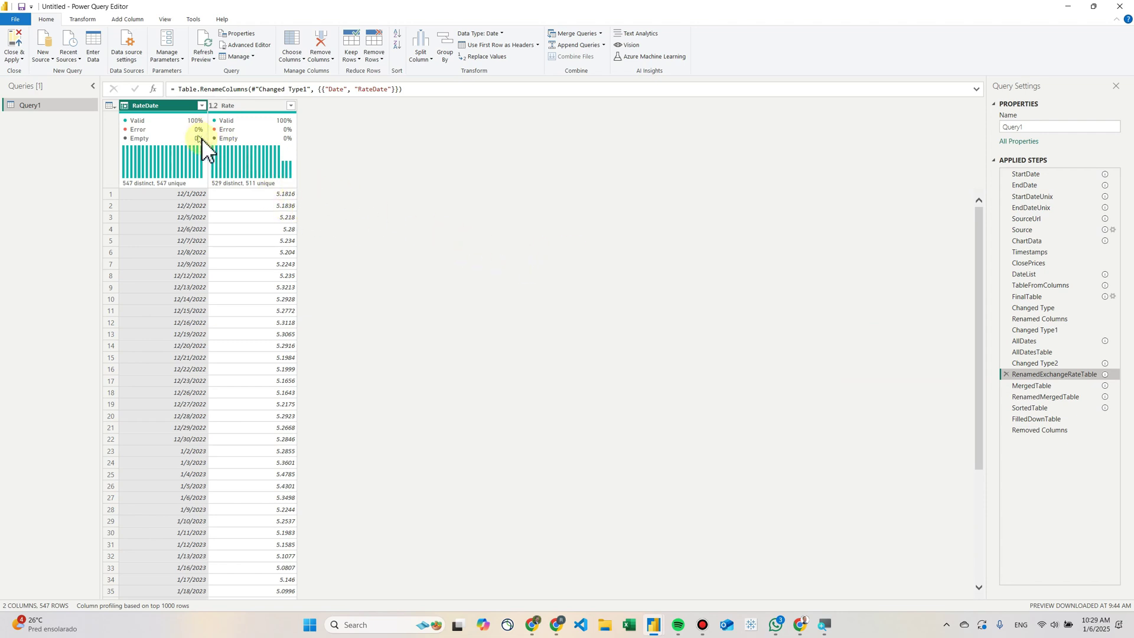
mouse_move(131, 123)
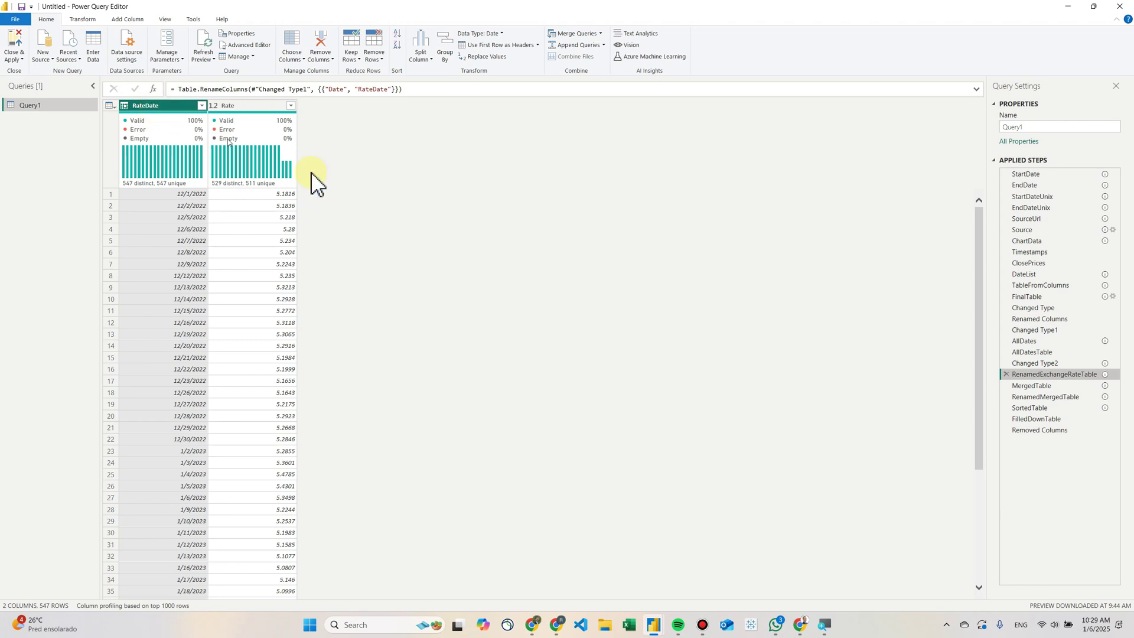
Step: Display the MergedTable step and examine the Table.Join function in its formula
left_click(1040, 386)
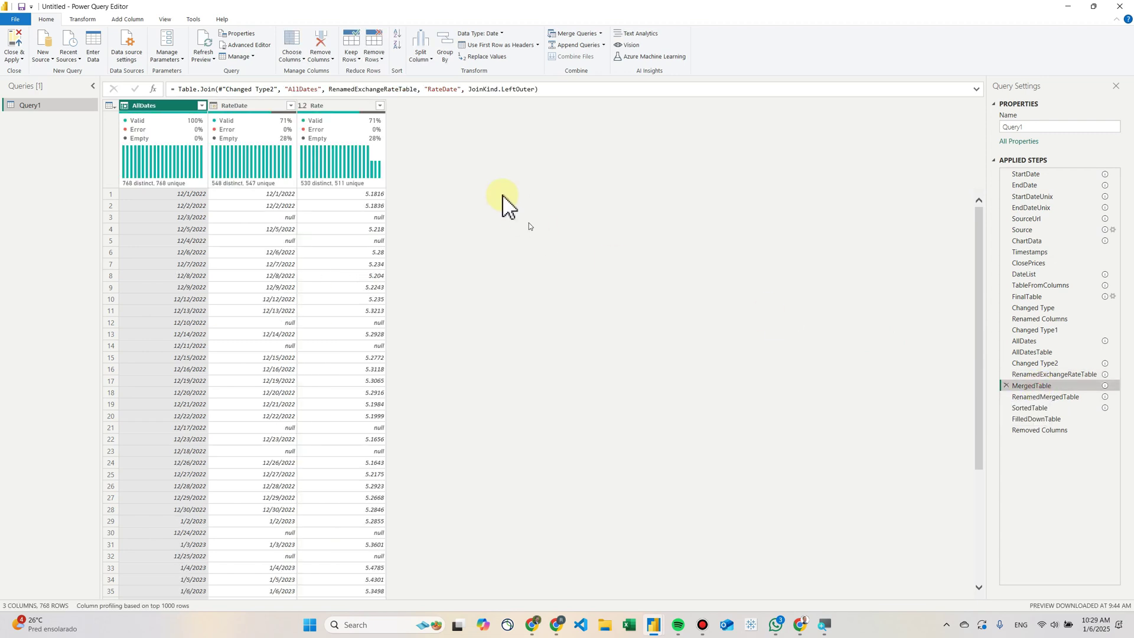
double_click(207, 89)
left_click_drag(196, 89, 183, 89)
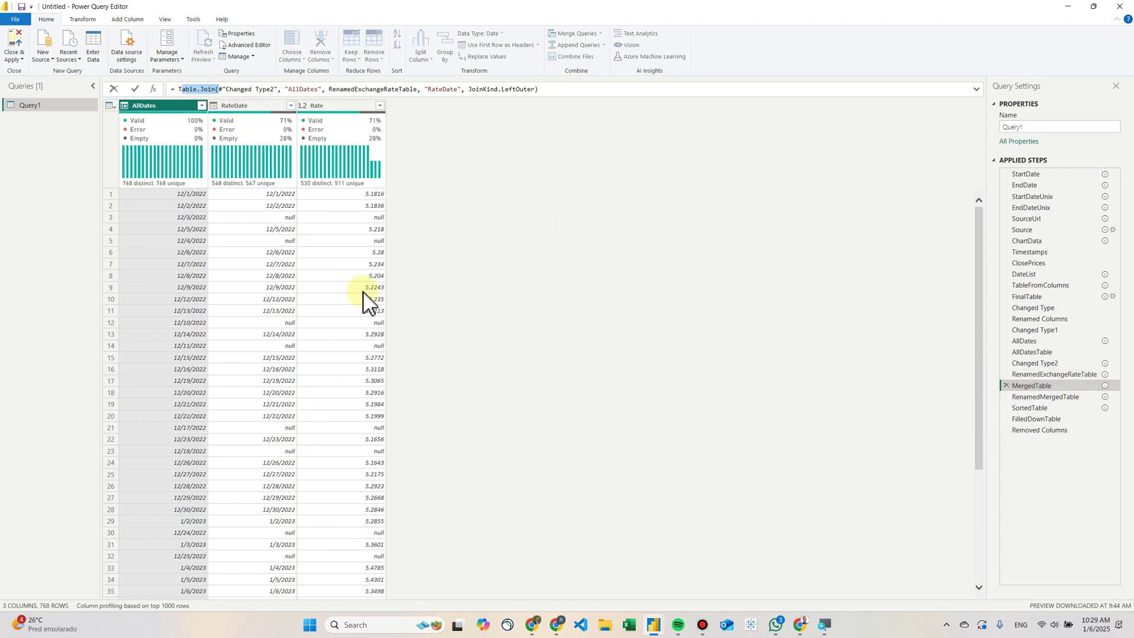
Step: Inspect the null entries in the RateDate and Rate columns of the merged table, such as the 12/3/2022 row
left_click(237, 107)
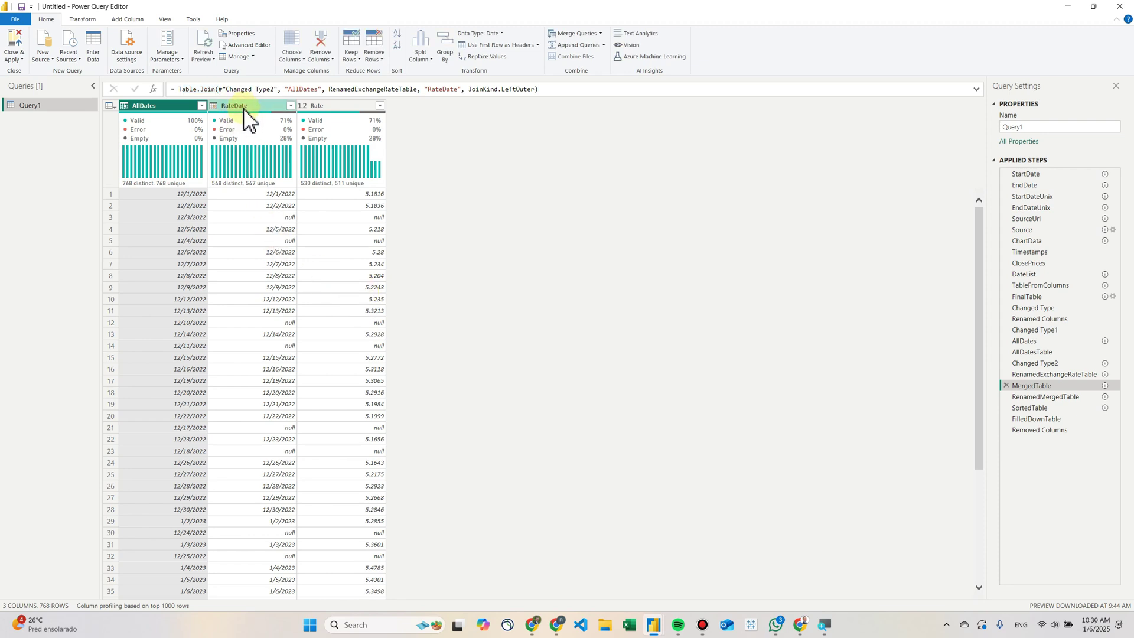
left_click(278, 217)
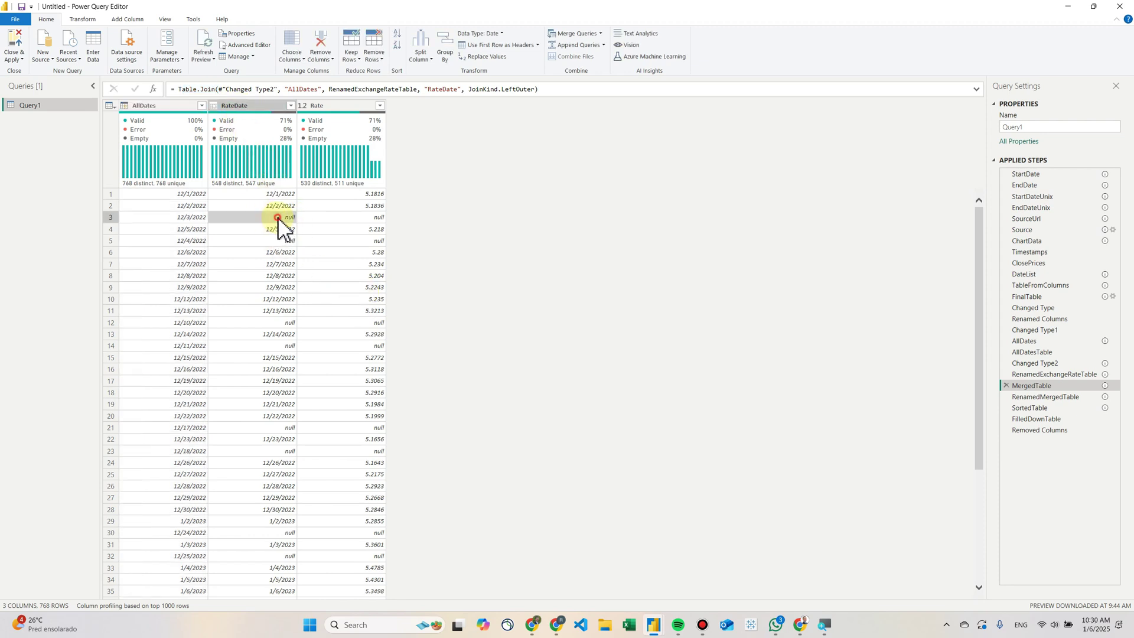
left_click(287, 240)
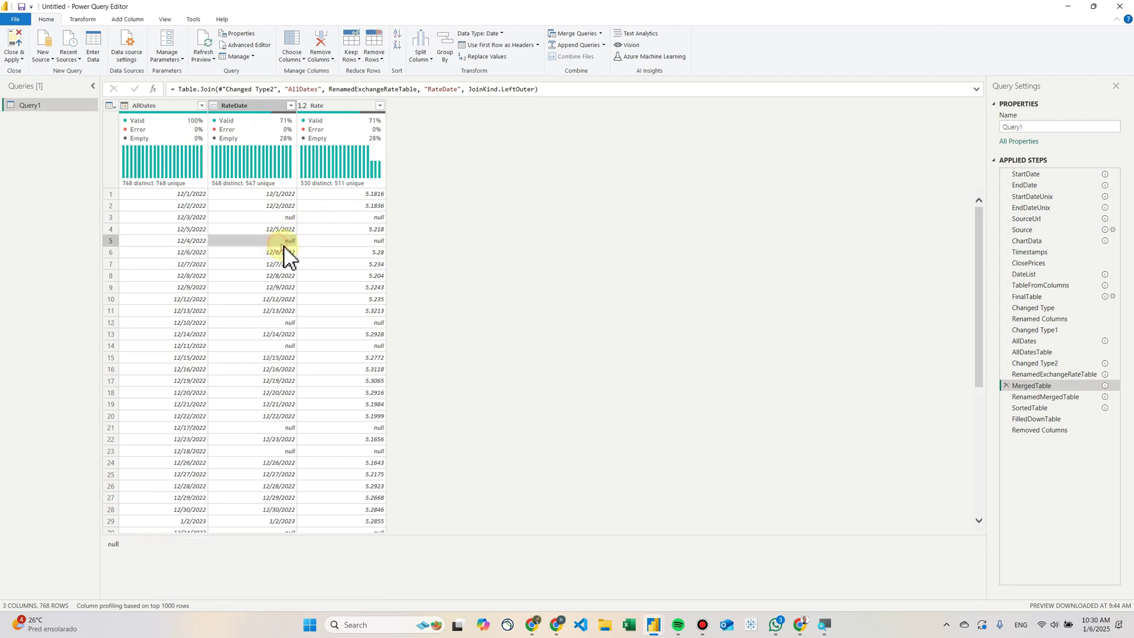
left_click(287, 322)
left_click(282, 345)
left_click(275, 322)
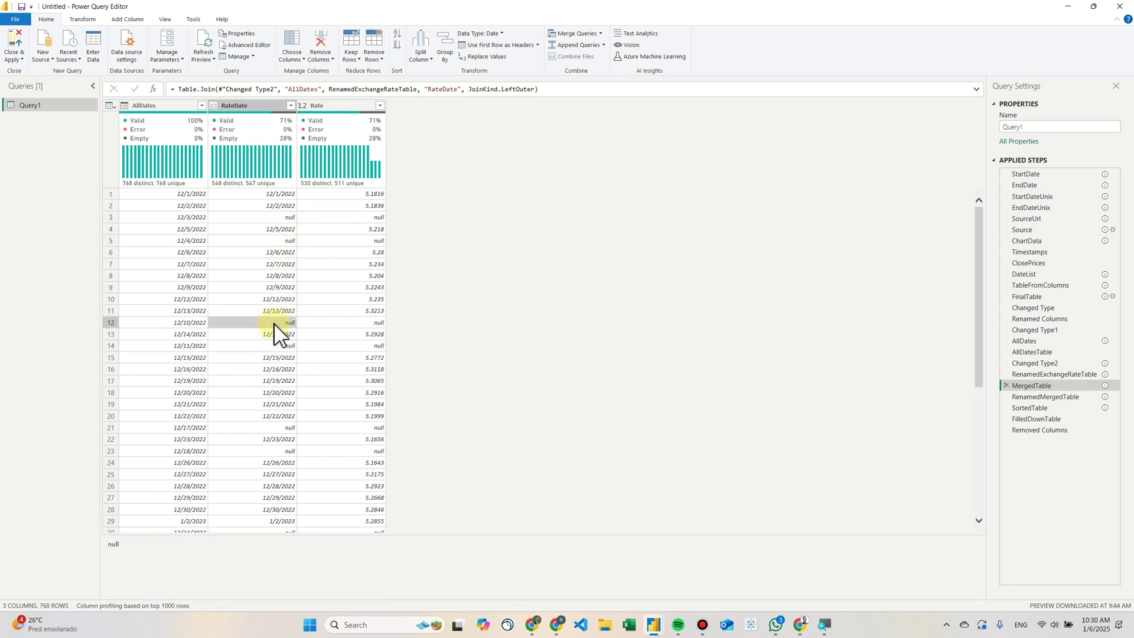
left_click(278, 218)
left_click(345, 218)
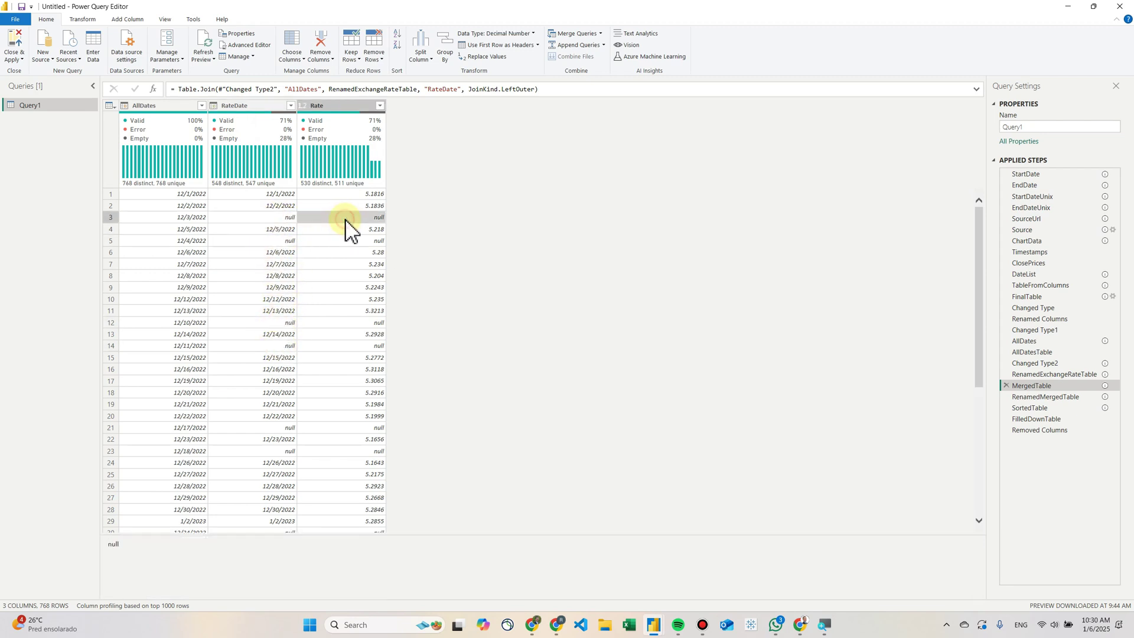
left_click(283, 218)
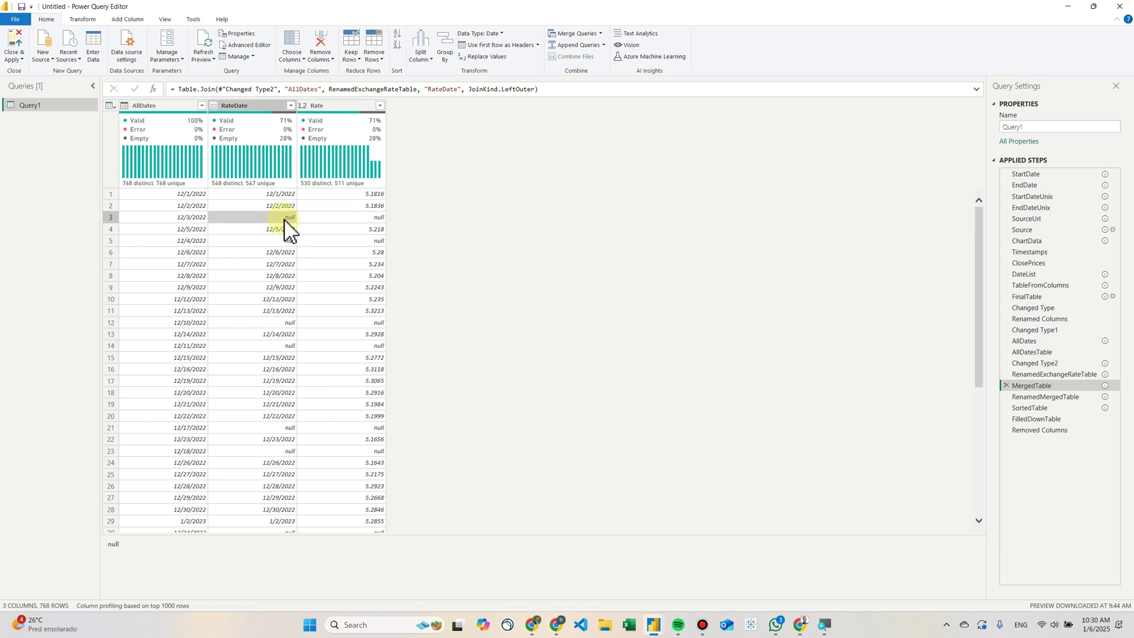
Step: Display the SortedTable step and inspect the RateDate and Rate entries for 12/2/2022 through 12/4/2022
left_click(147, 105)
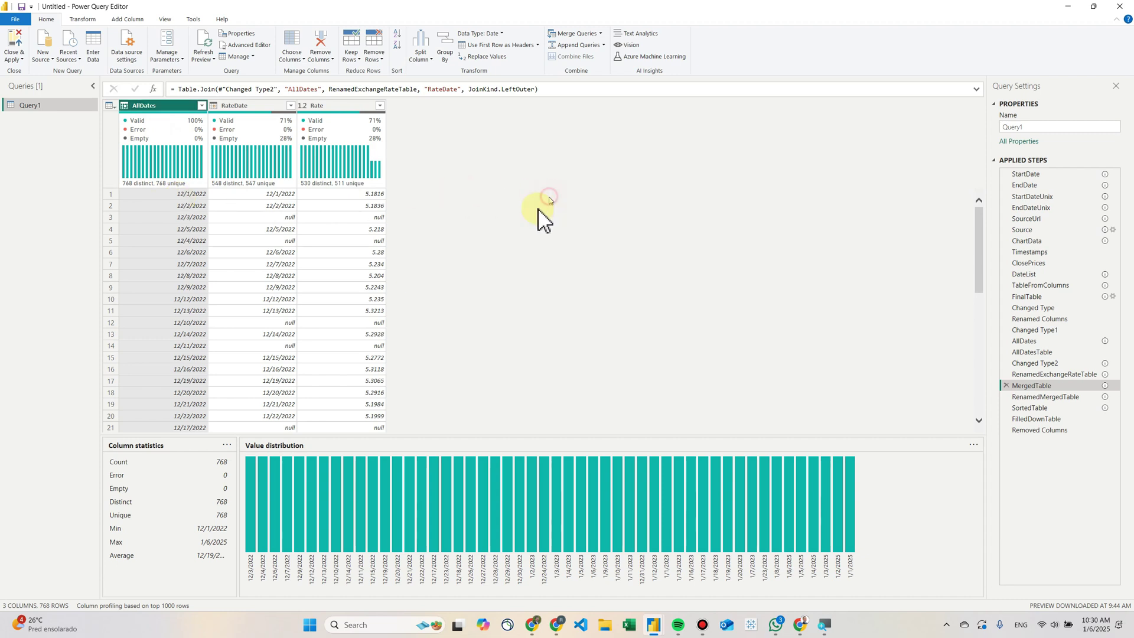
left_click(1026, 405)
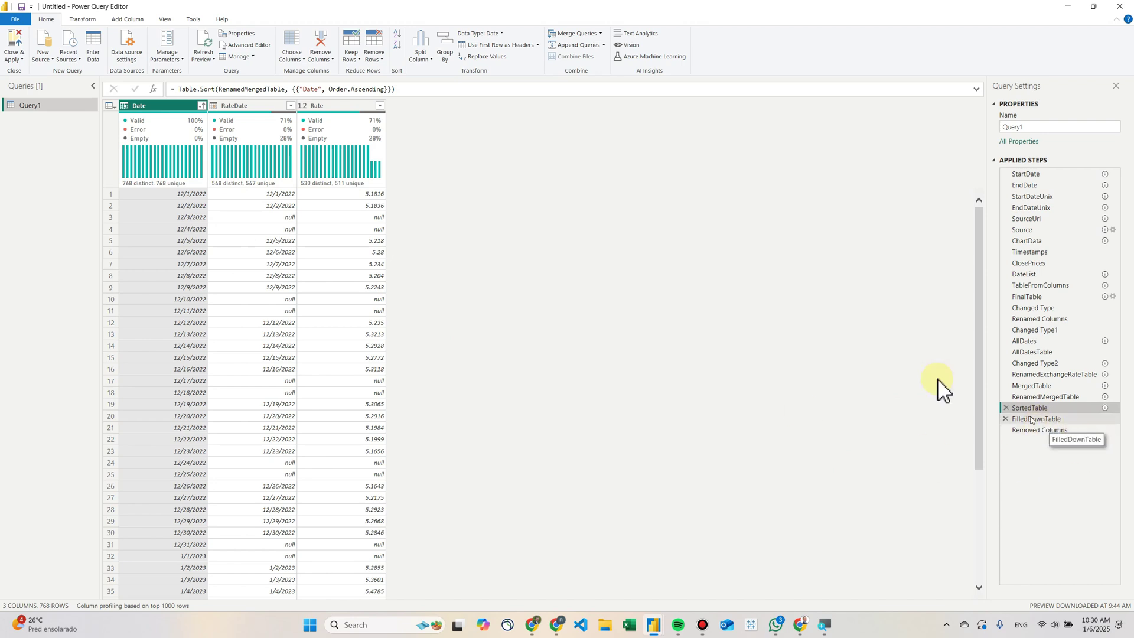
left_click(275, 206)
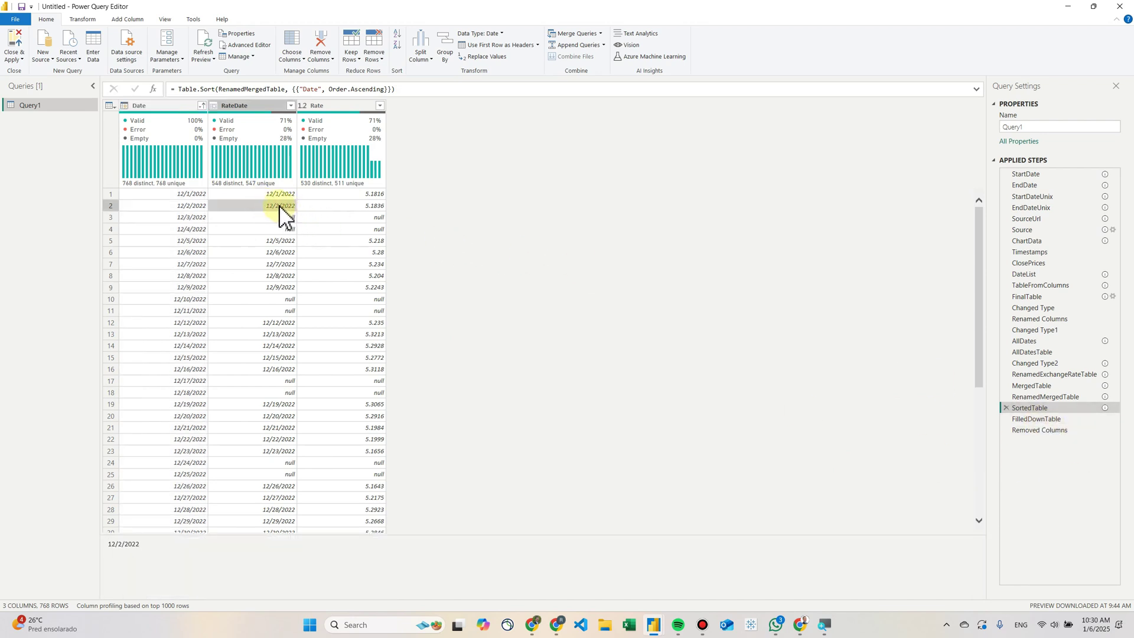
left_click(275, 218)
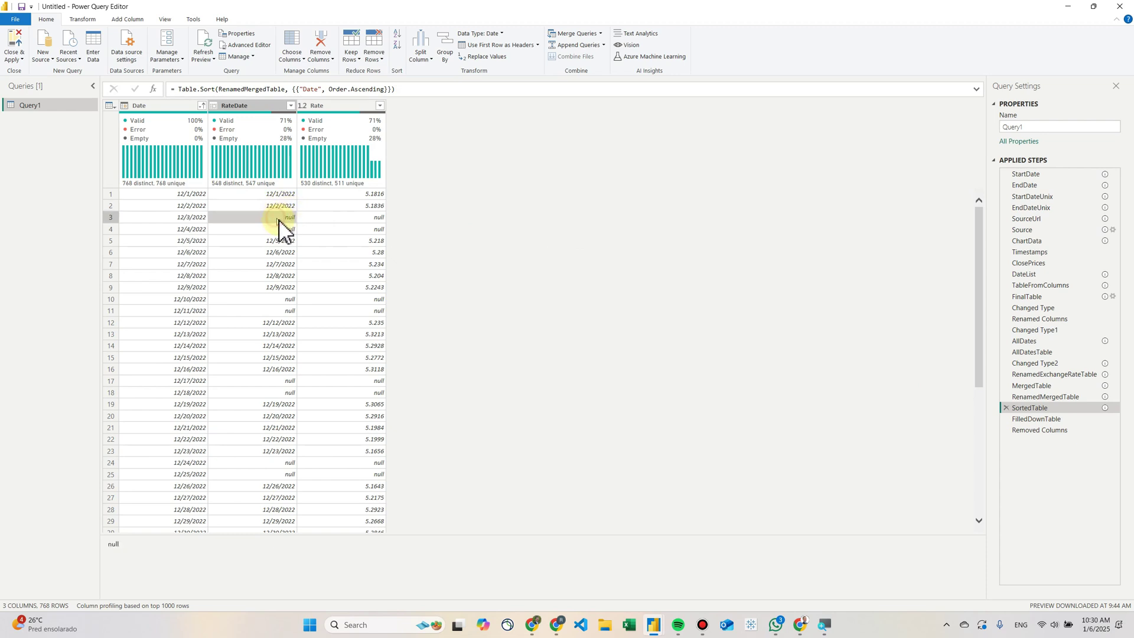
left_click(284, 229)
left_click(286, 207)
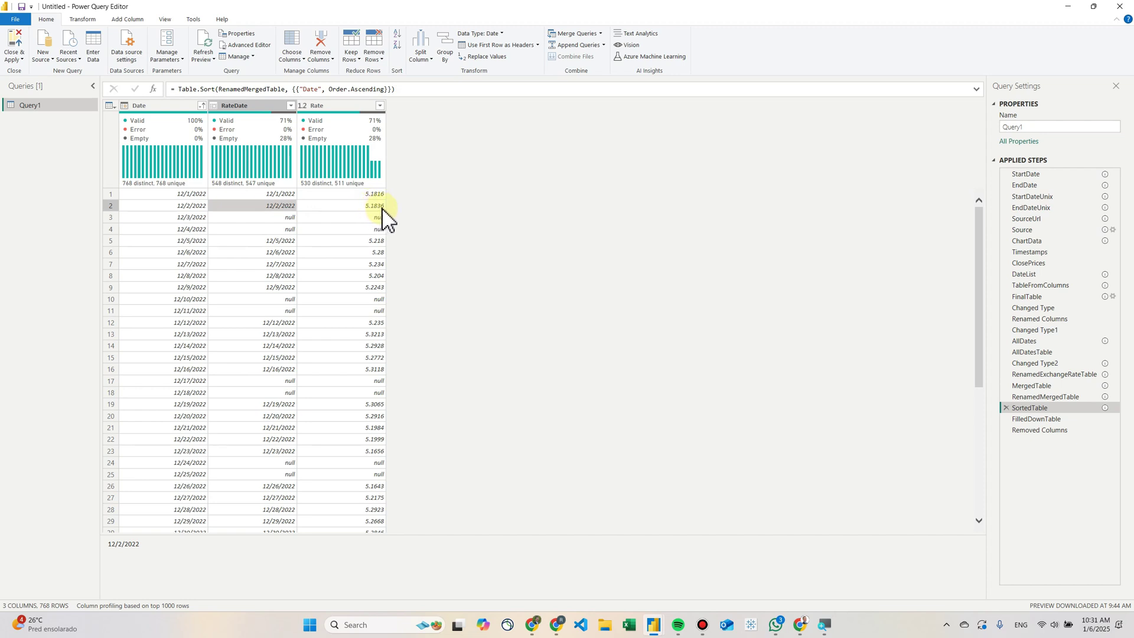
left_click(375, 218)
left_click(372, 230)
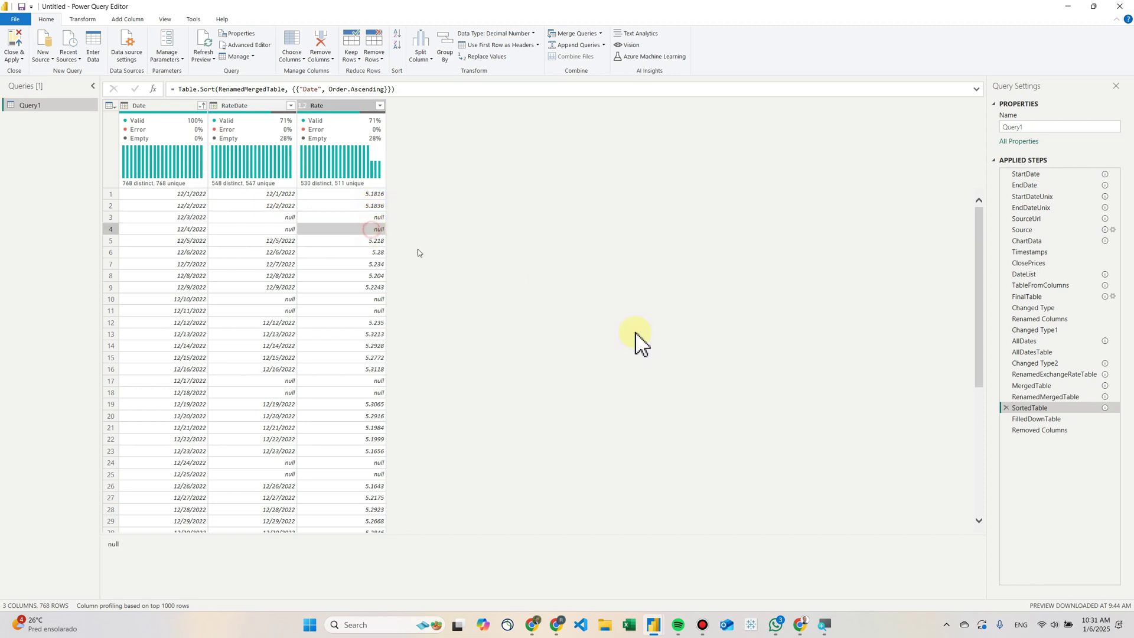
Step: Review the FilledDownTable step with its Table.FillDown formula and the Removed Columns step that drops RateDate
left_click(1033, 421)
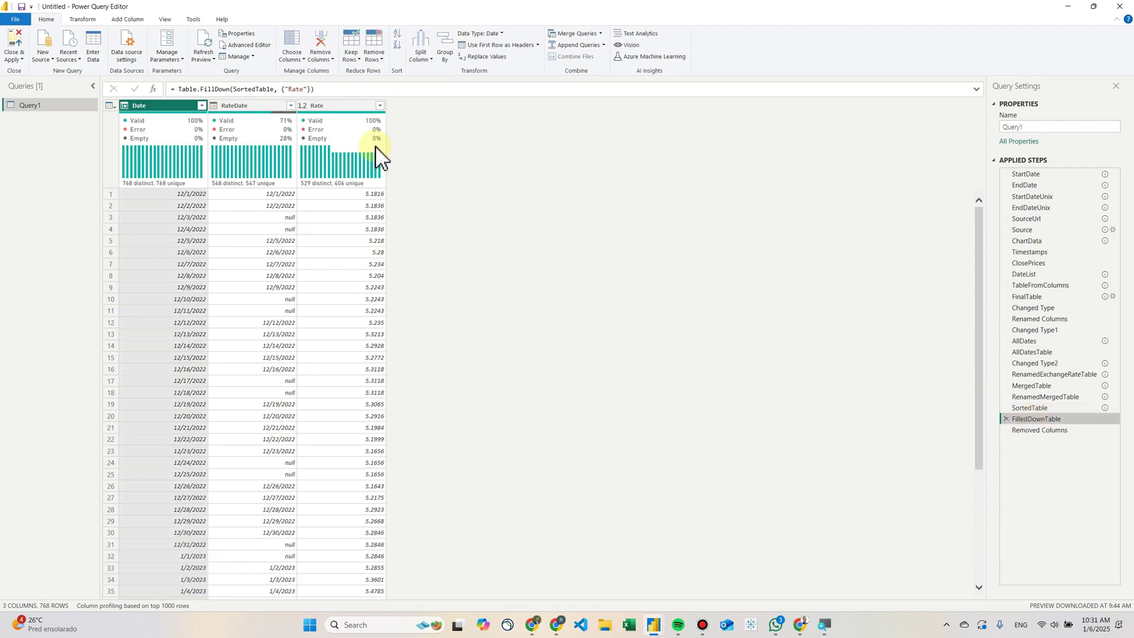
left_click_drag(192, 89, 329, 92)
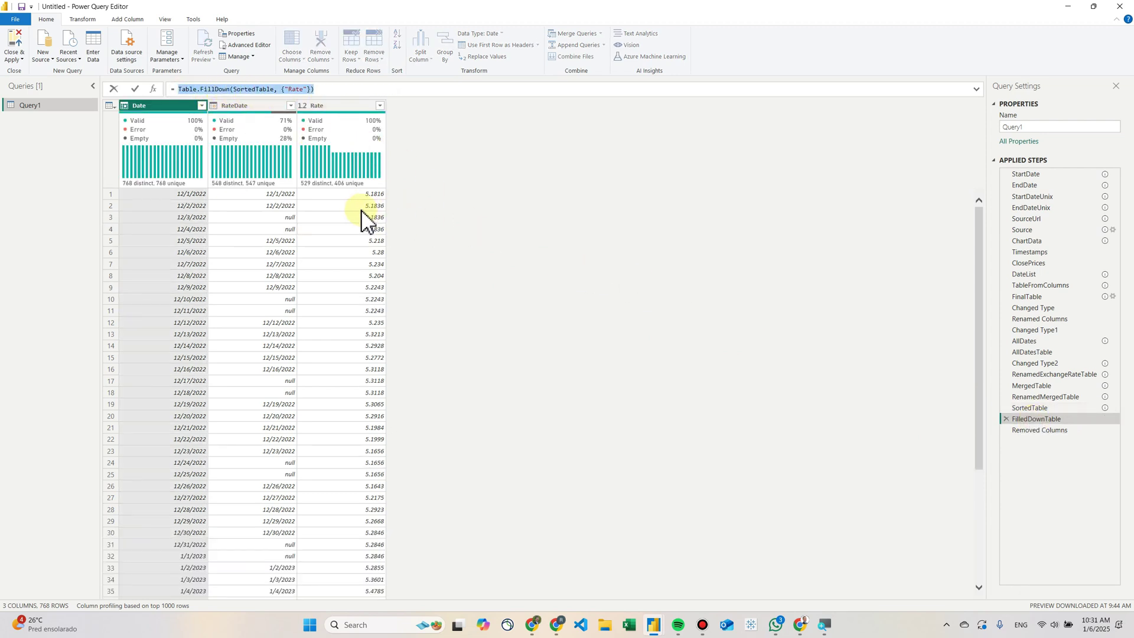
left_click(1040, 439)
left_click(1053, 429)
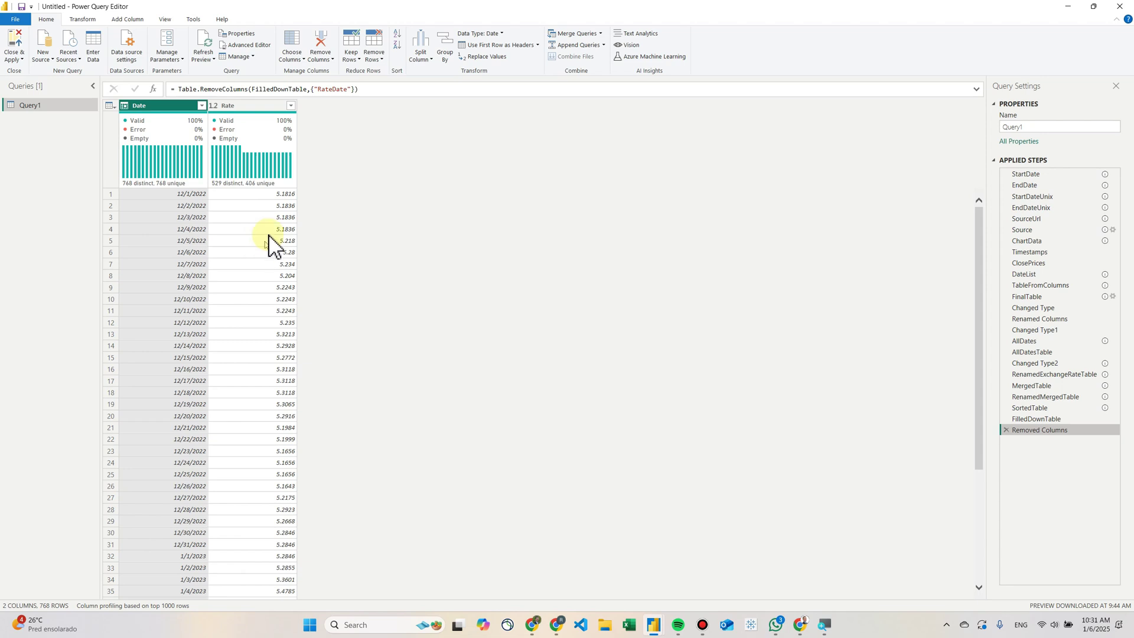
Step: Open the query's full M script and highlight the AllDates line that generates the complete date list
left_click(247, 45)
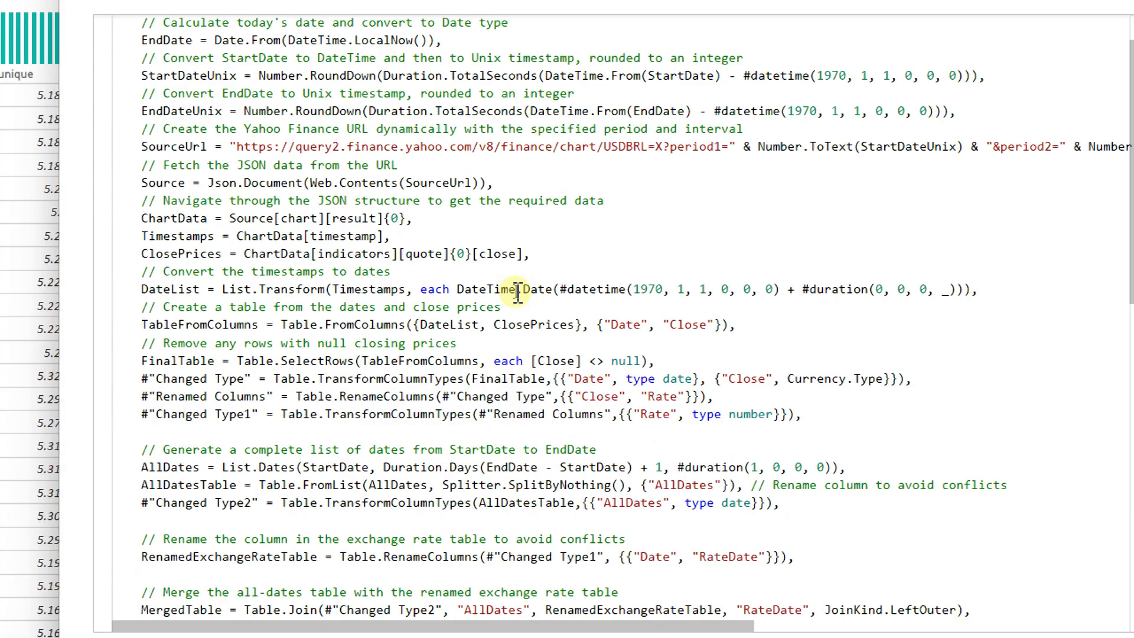
scroll(517, 290, "down", 5)
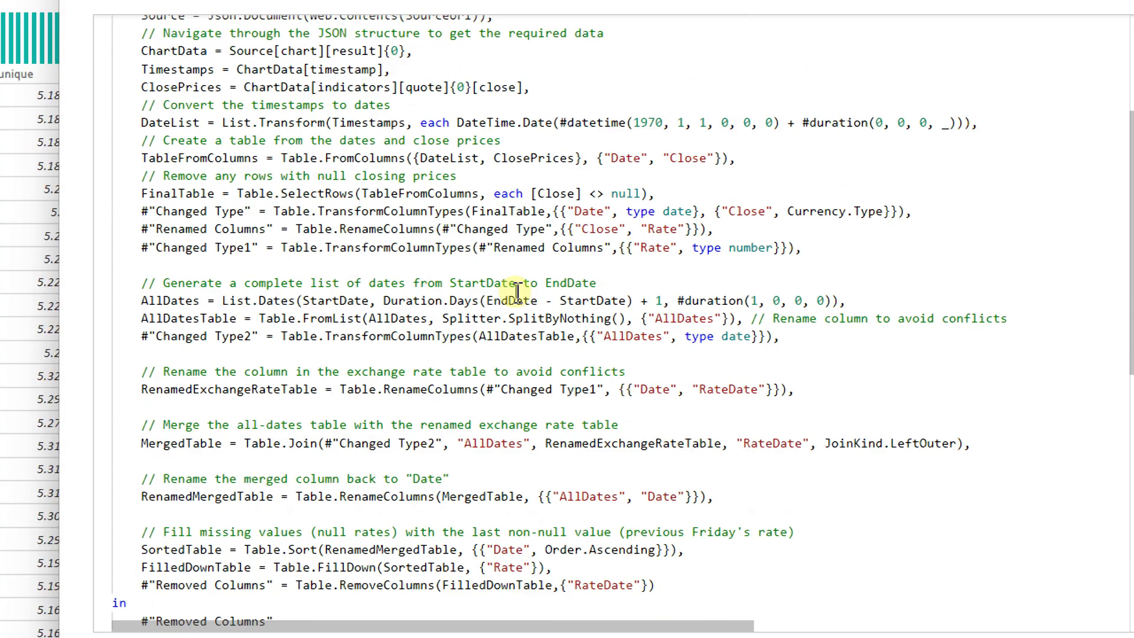
scroll(518, 291, "down", 3)
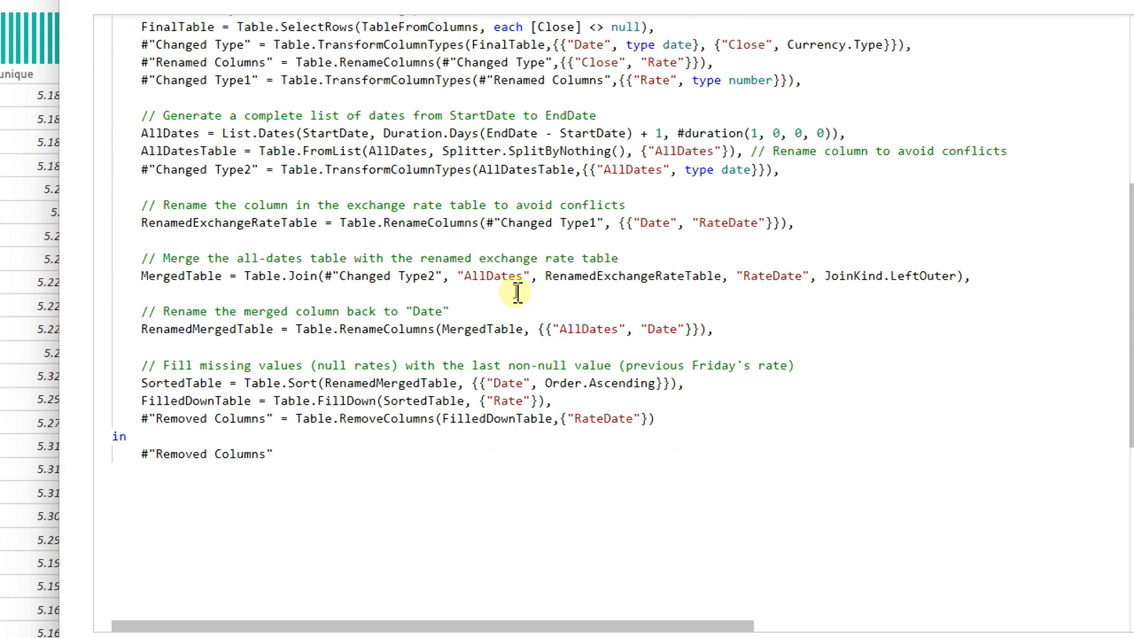
key("Down")
key("Down")
key("Down")
key("Down")
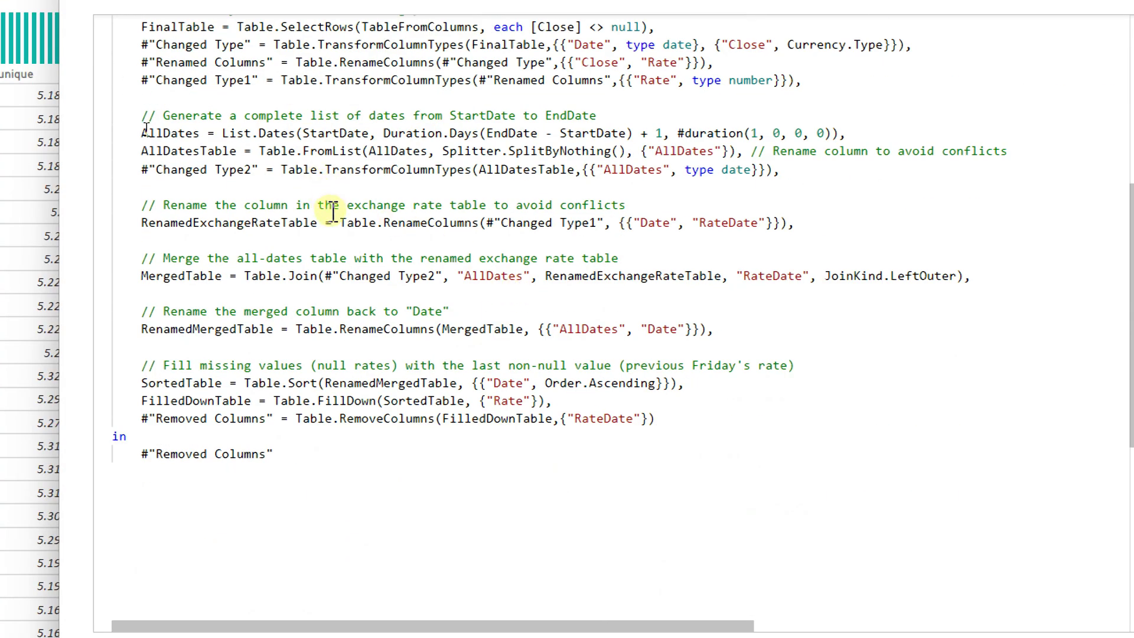
key("ctrl+shift+Right")
key("ctrl+shift+Right")
key("ctrl+shift+Right")
key("ctrl+shift+Right")
key("ctrl+shift+Right")
key("ctrl+shift+Right")
key("ctrl+shift+Right")
key("ctrl+shift+Right")
key("ctrl+shift+Right")
key("ctrl+shift+Right")
key("ctrl+shift+Right")
key("ctrl+shift+Right")
key("ctrl+shift+Right")
key("ctrl+shift+Right")
key("ctrl+shift+Right")
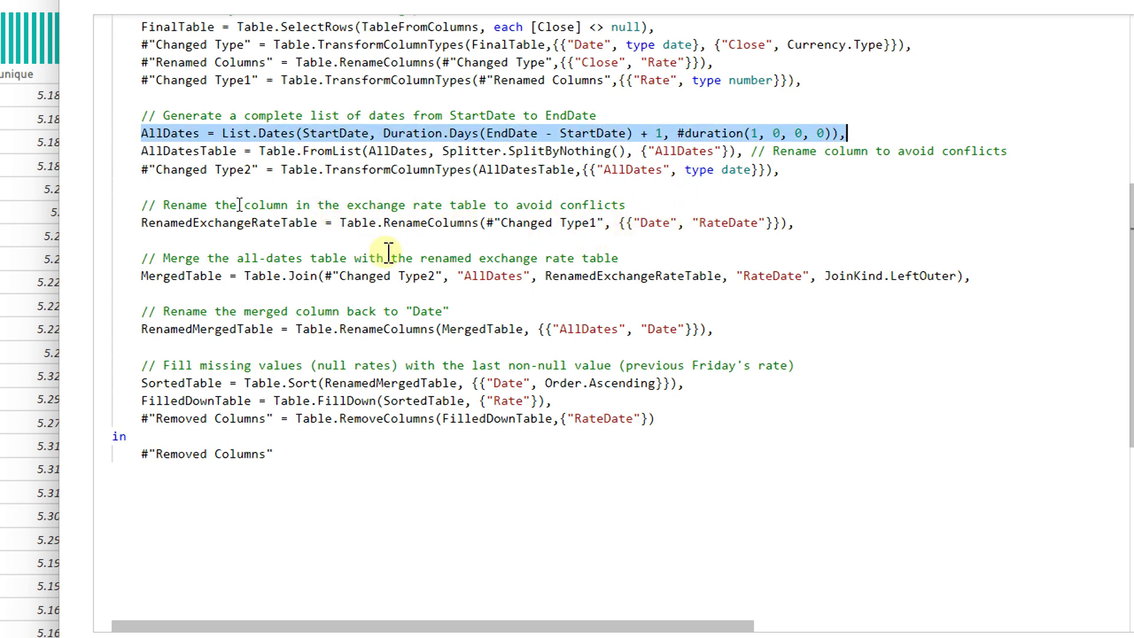
Step: Highlight the RenamedExchangeRateTable line that renames the Date column to RateDate in the script
left_click(129, 227)
key("ctrl+shift+Right")
key("ctrl+shift+Right")
key("ctrl+shift+Right")
key("ctrl+shift+Right")
key("ctrl+shift+Right")
key("ctrl+shift+Right")
key("ctrl+shift+Right")
key("ctrl+shift+Right")
key("ctrl+shift+Right")
key("ctrl+shift+Right")
key("ctrl+shift+Right")
key("ctrl+shift+Right")
key("ctrl+shift+Right")
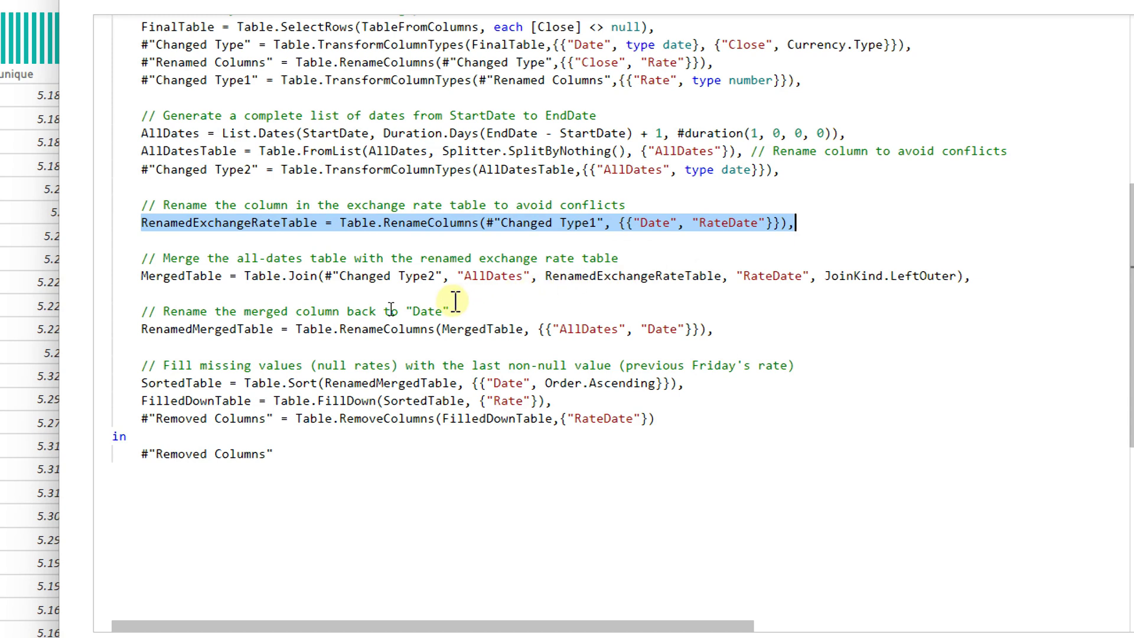
Step: Highlight the MergedTable join line and the RenamedMergedTable line in the script
left_click_drag(129, 284, 1002, 288)
key("shift+Left")
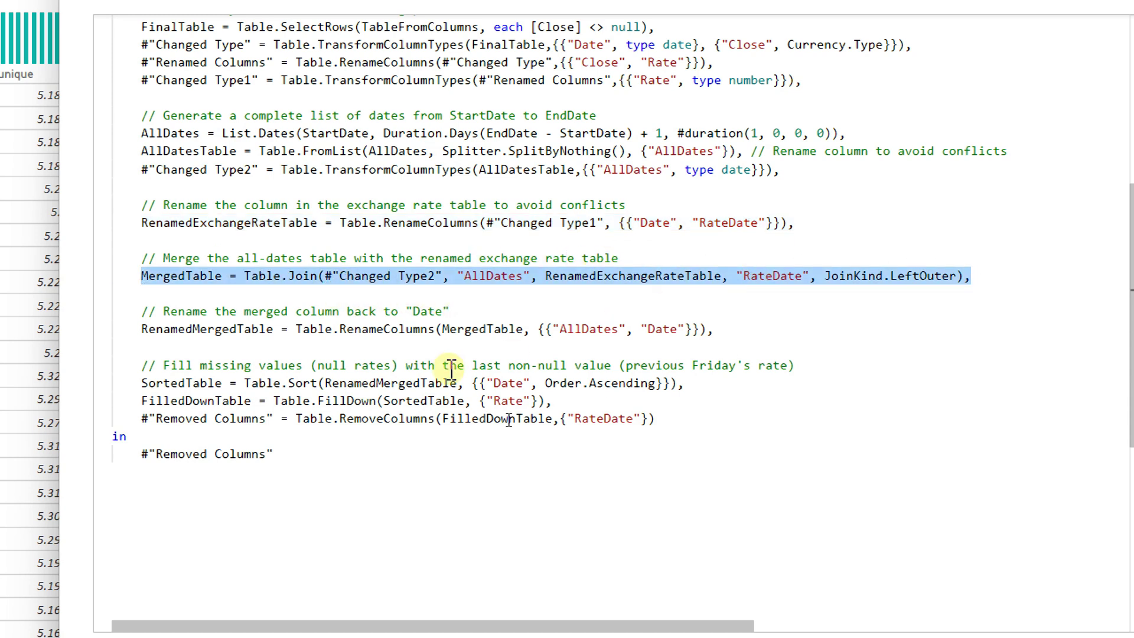
triple_click(144, 331)
Step: Highlight the script's SortedTable, FilledDownTable and Removed Columns lines, and close the script with Done
left_click_drag(137, 383, 739, 455)
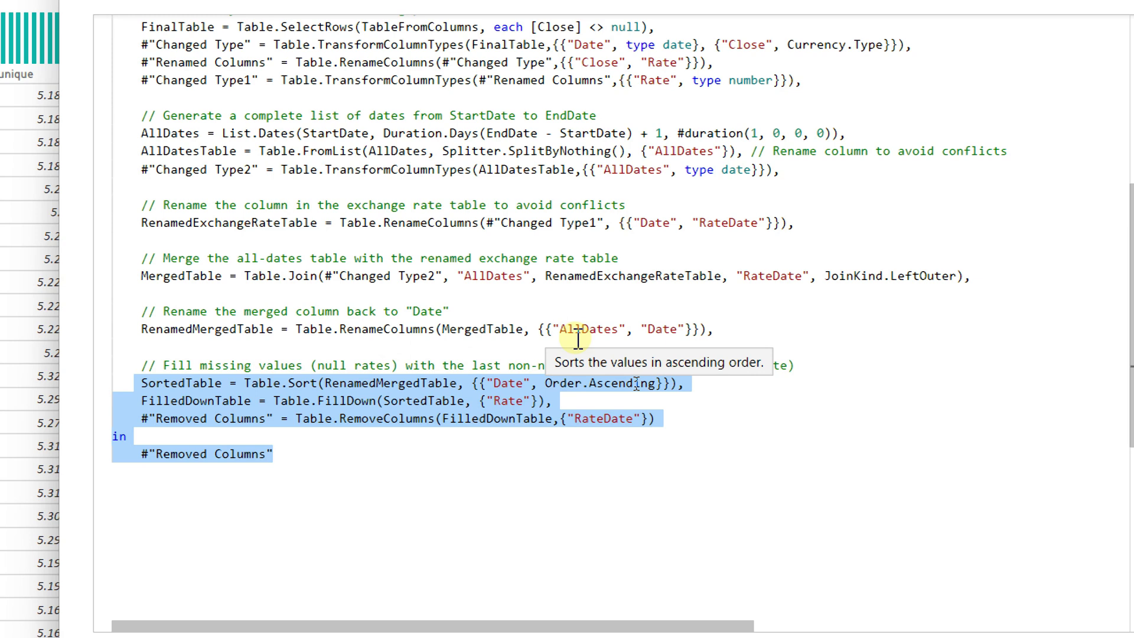
left_click_drag(288, 401, 597, 400)
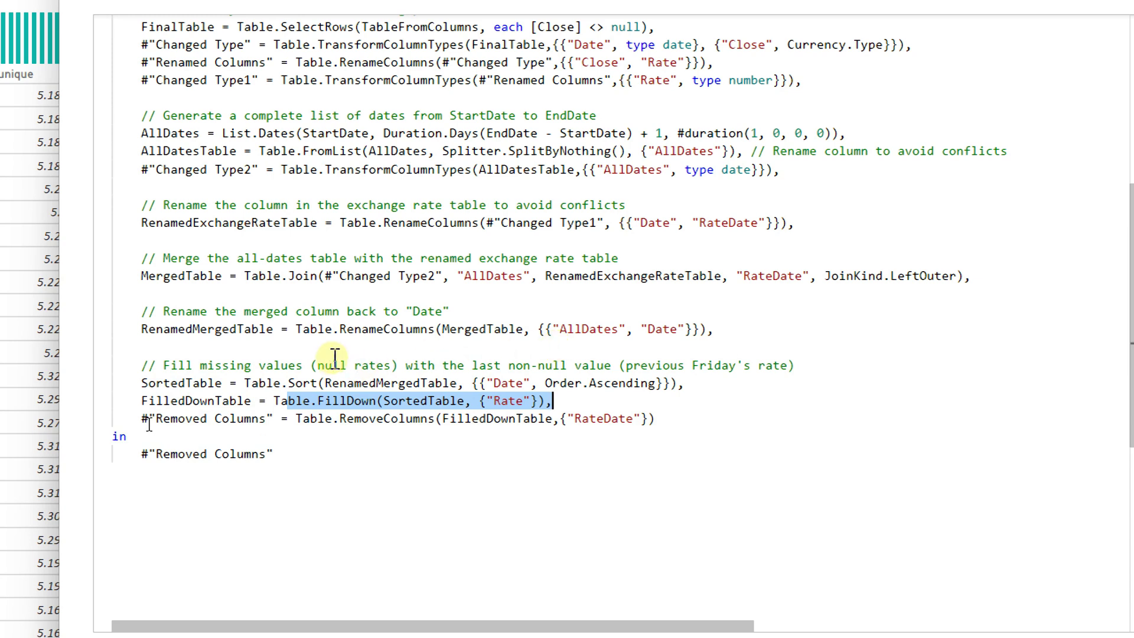
left_click_drag(141, 418, 766, 422)
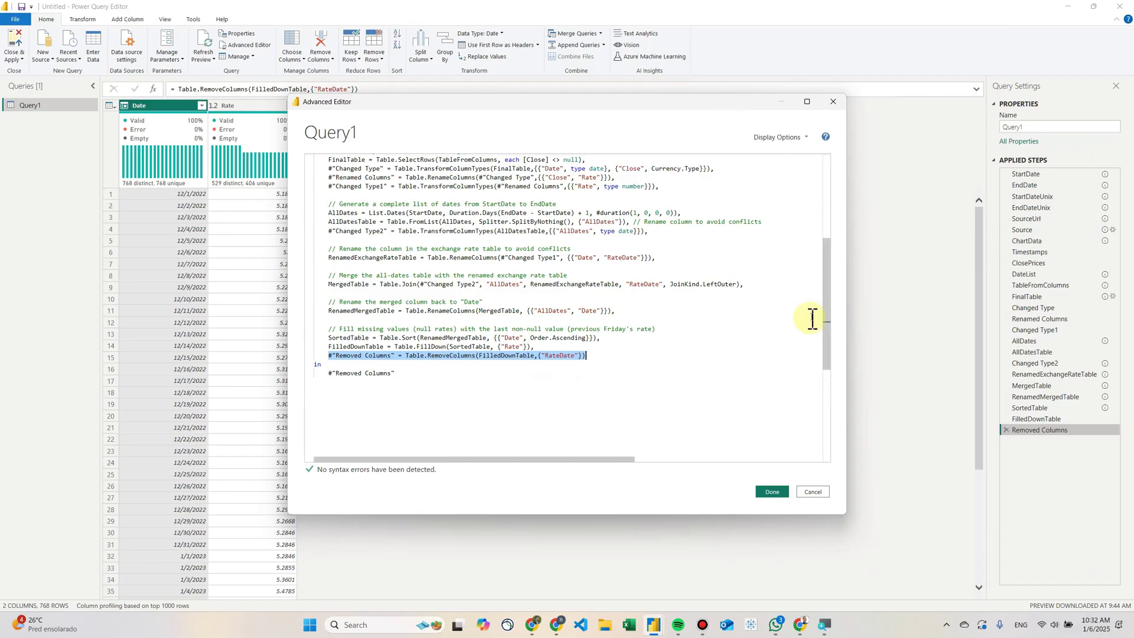
left_click(774, 493)
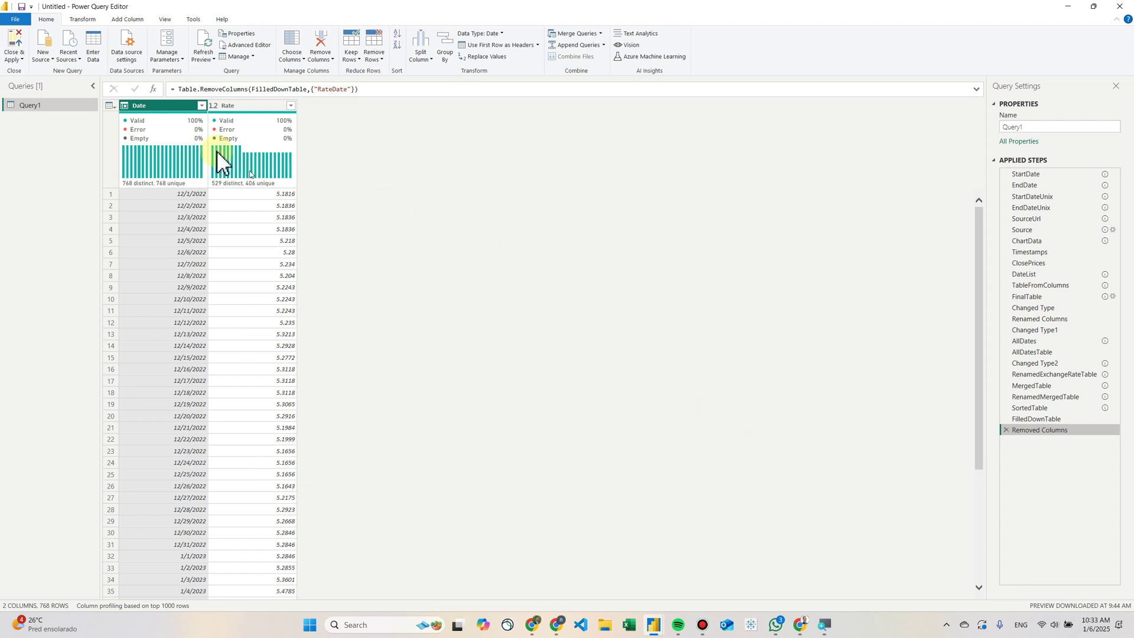
Step: Close and apply the query, returning to the report, and check the latest rate on the line chart
left_click(16, 55)
left_click(18, 46)
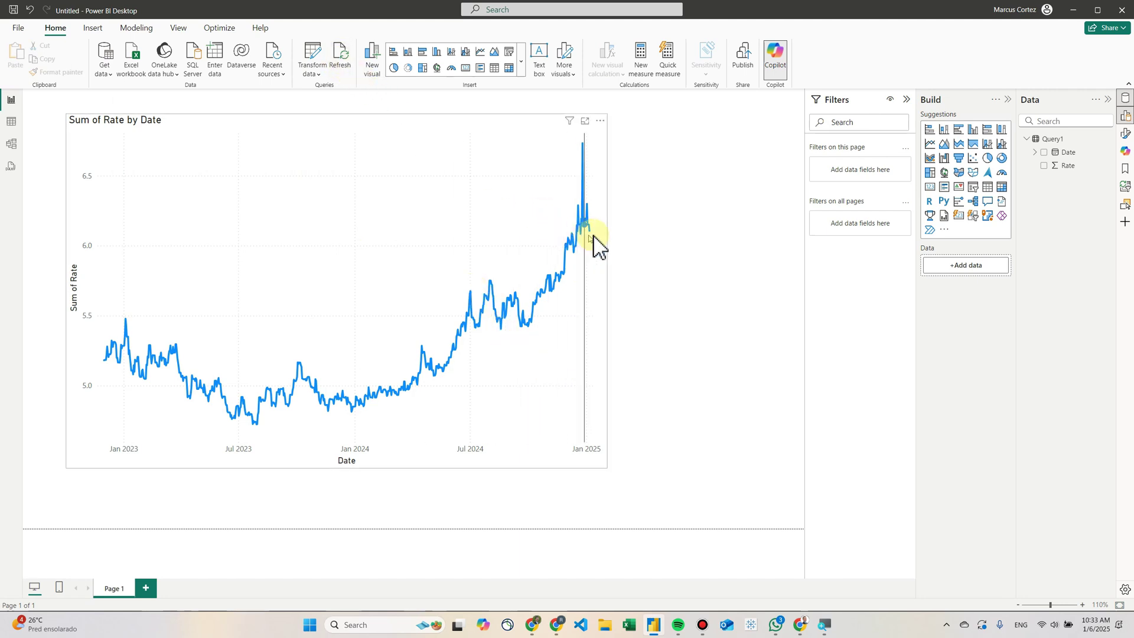
mouse_move(593, 240)
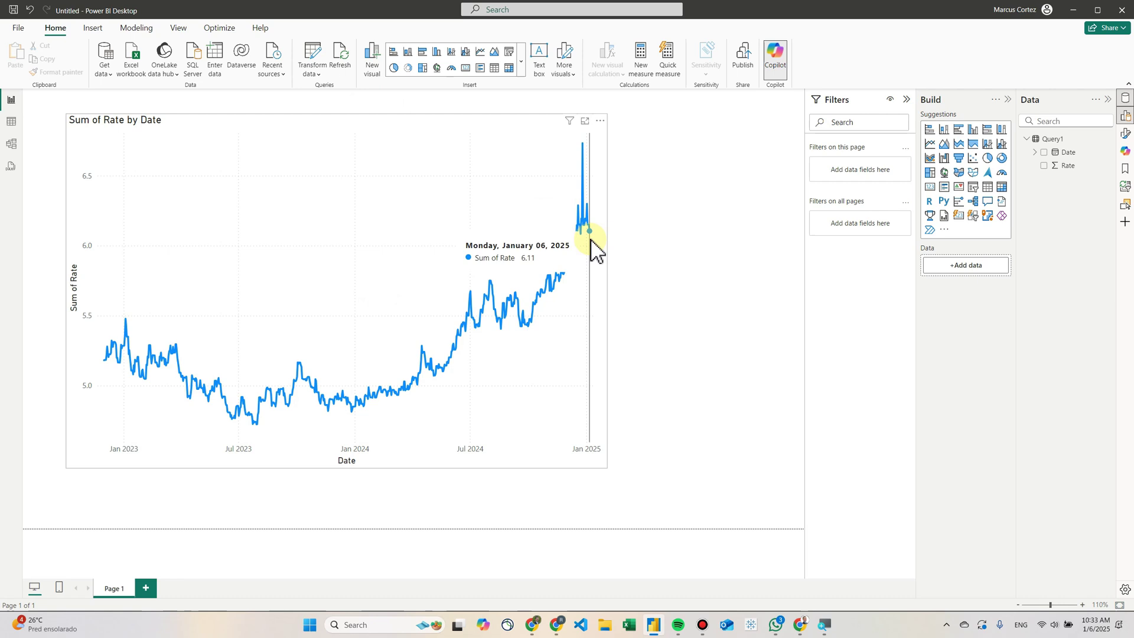